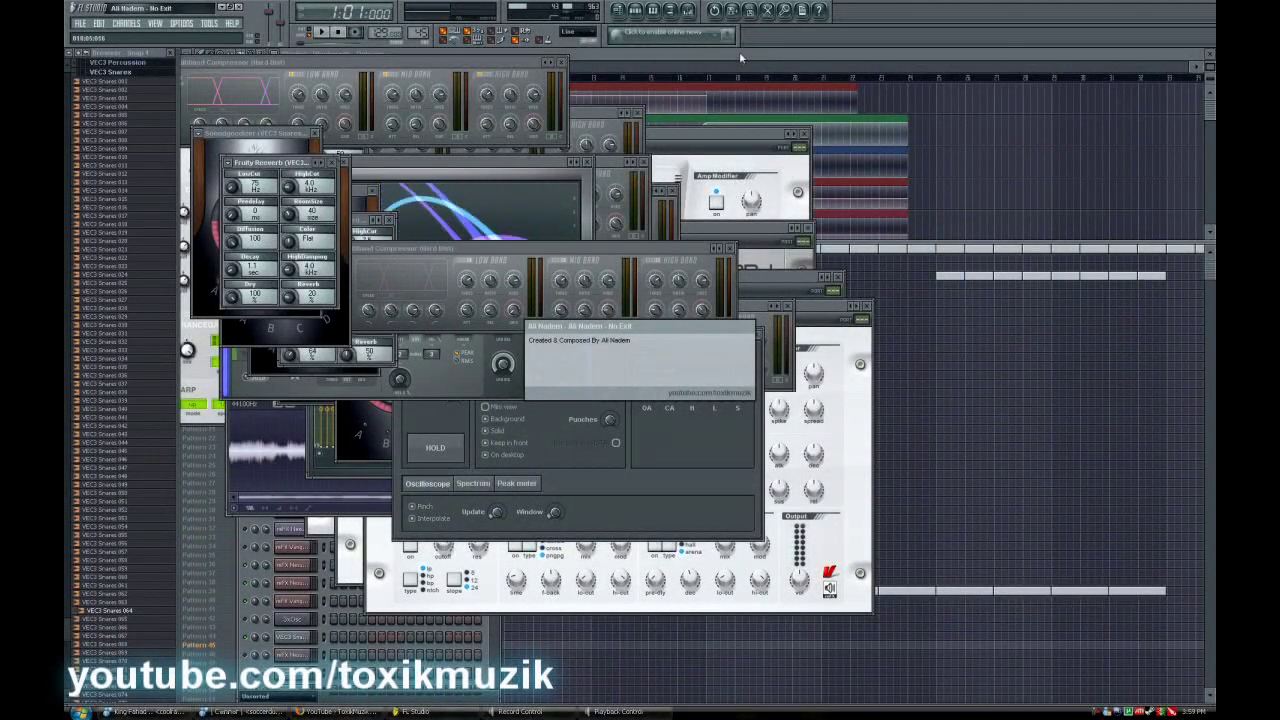
Close all plugin windows, reposition and resize the Channel Rack, then bring up the Plucksynth piano roll
key("F12")
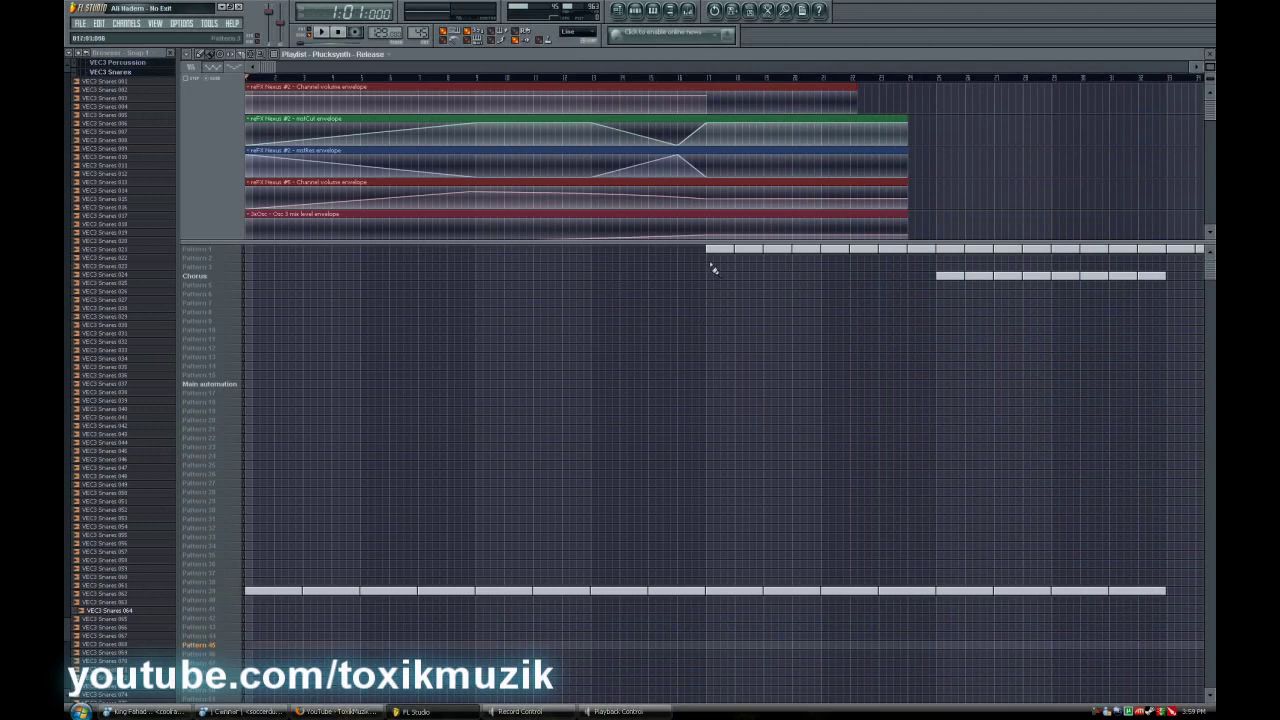
key("F6")
left_click_drag(383, 340, 666, 209)
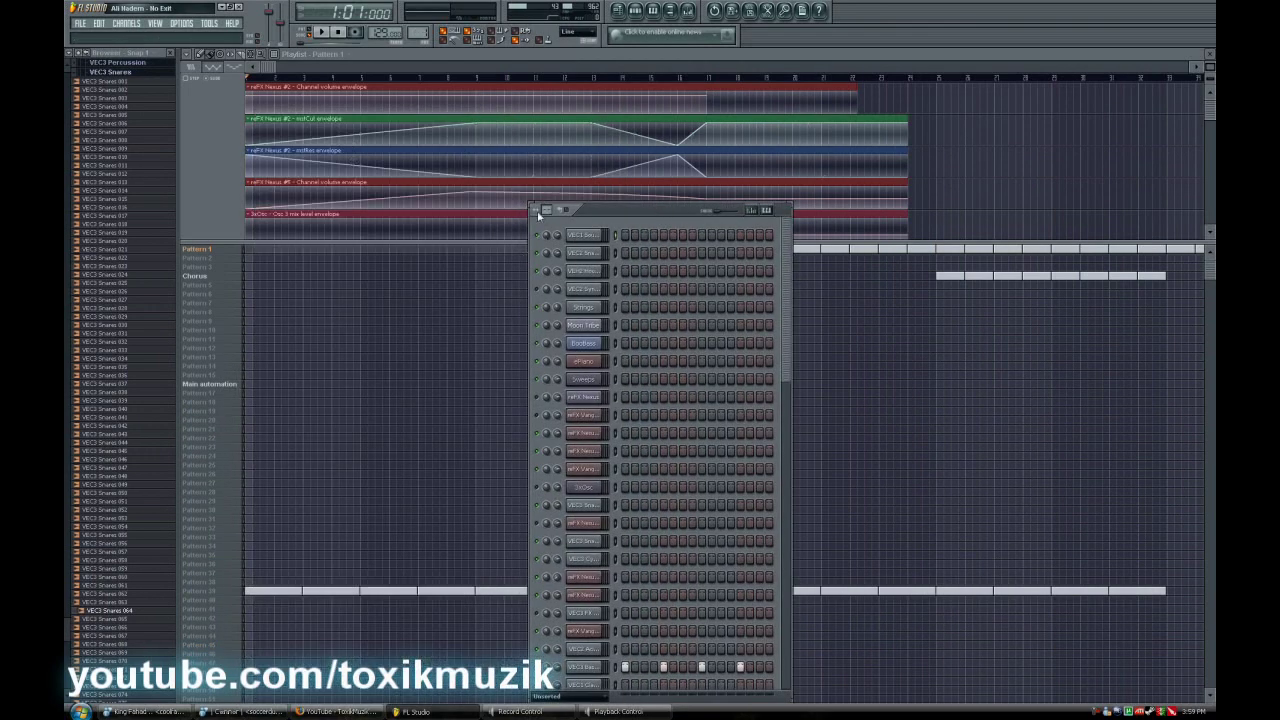
left_click_drag(528, 206, 588, 148)
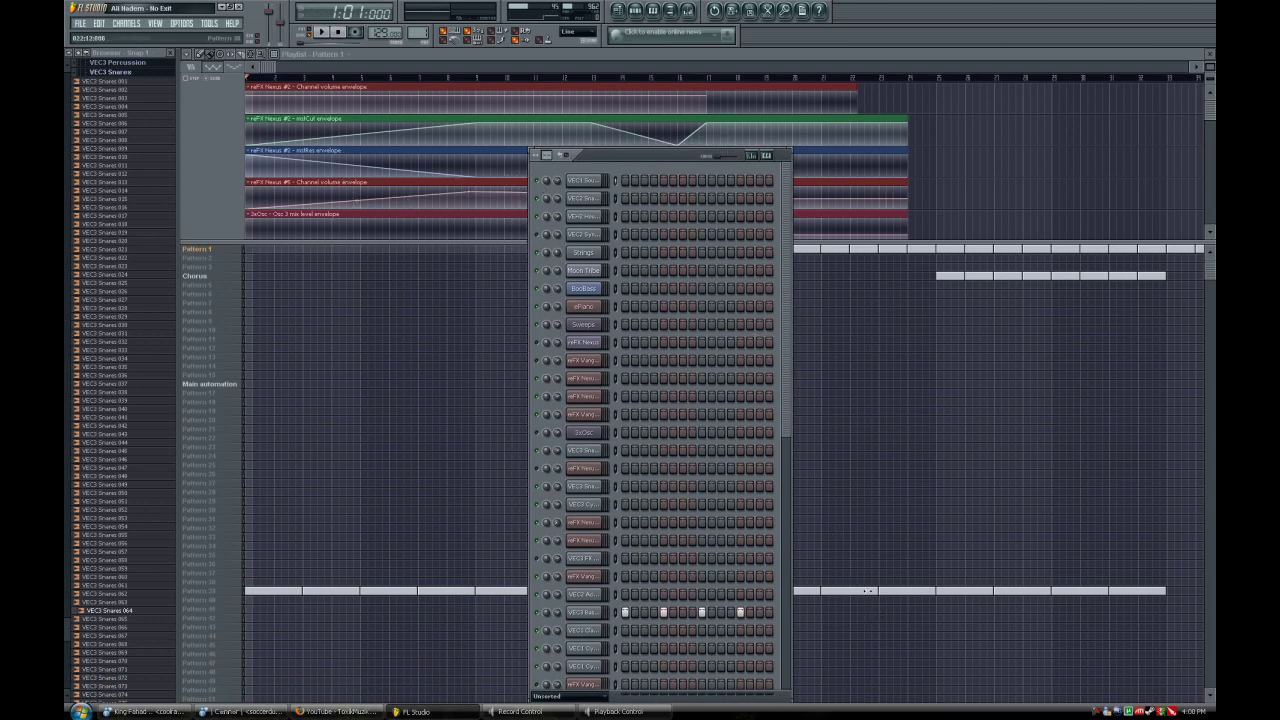
left_click(866, 591)
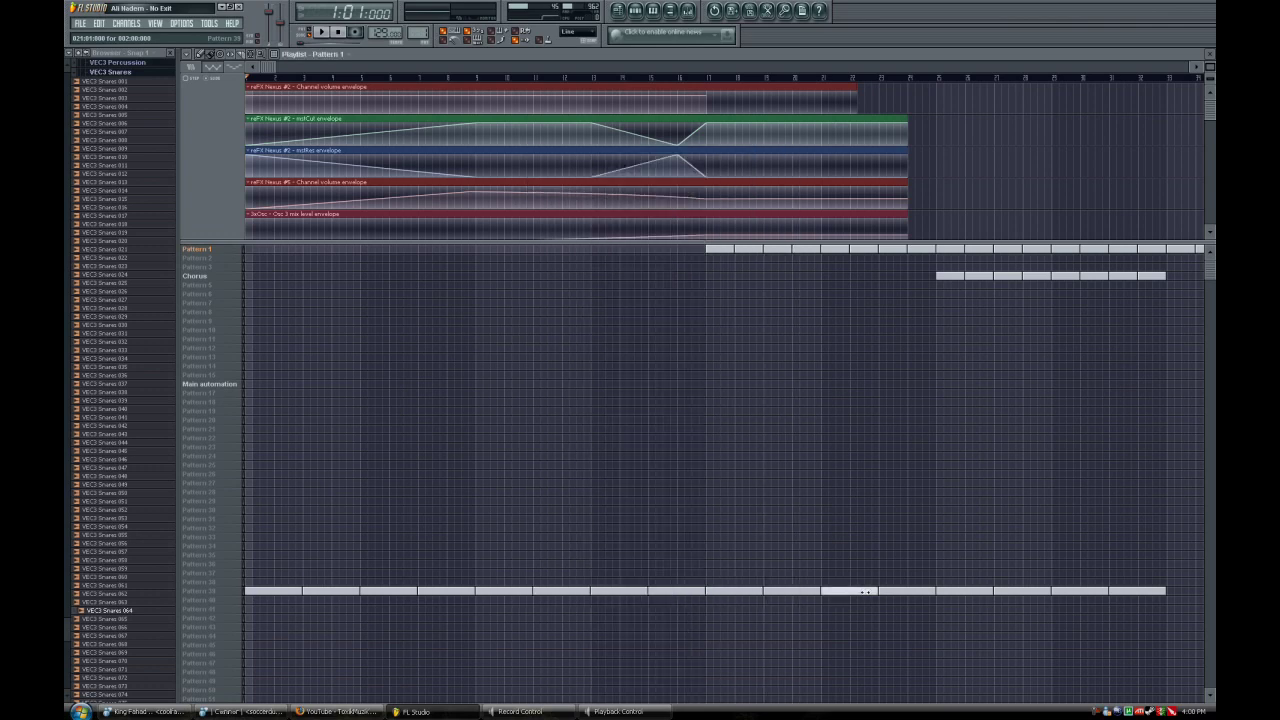
key("F7")
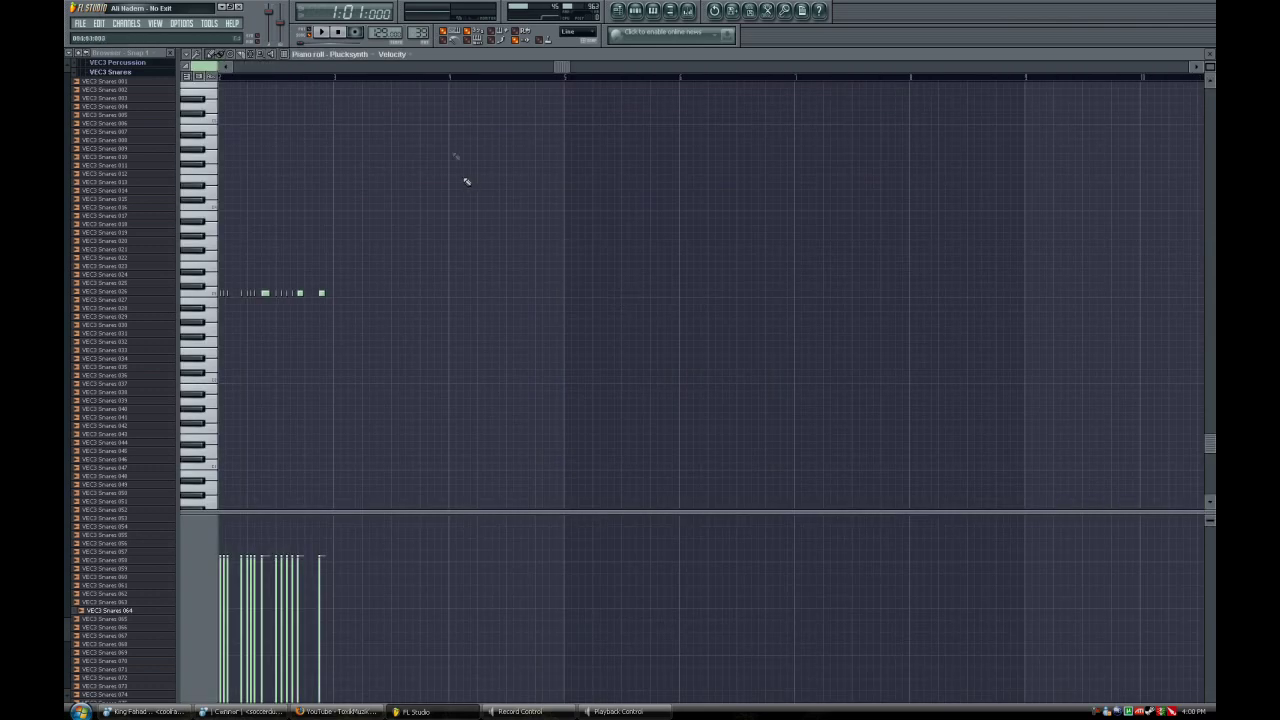
Open the Plucksynth's WASP synth window from the Channel Rack and move it down and left
left_click(634, 10)
left_click(634, 10)
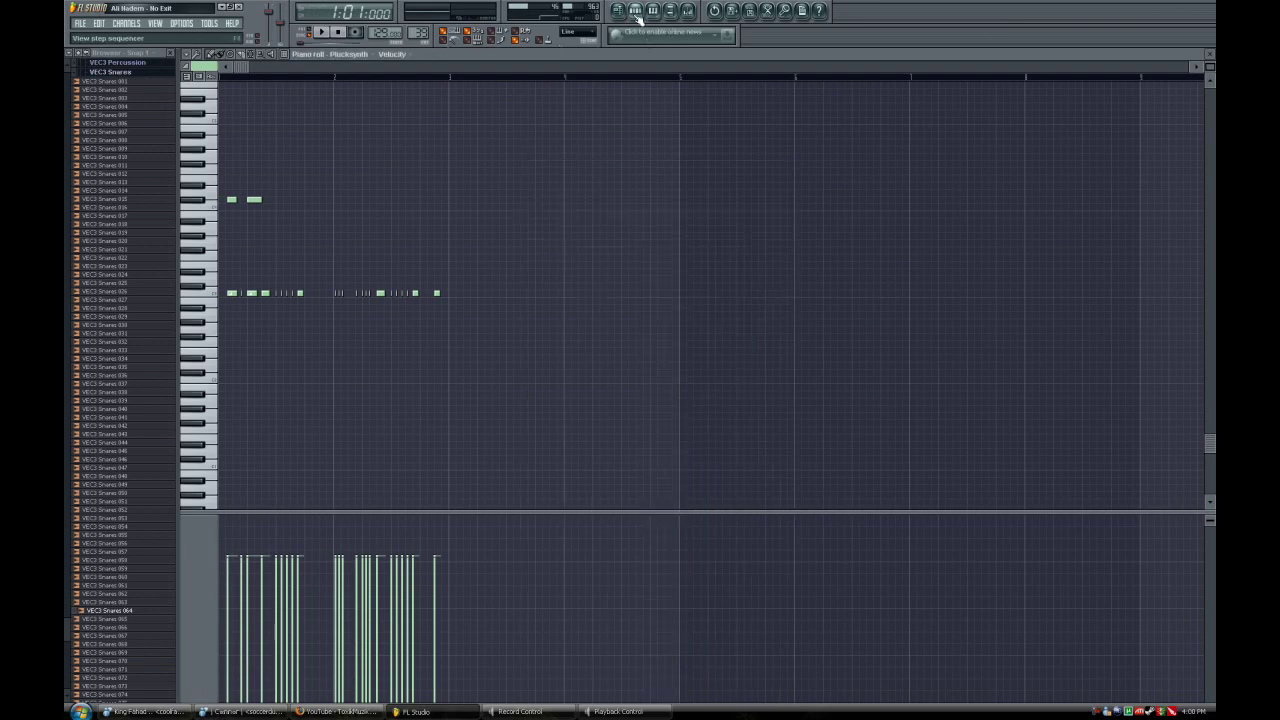
left_click(634, 10)
left_click_drag(787, 263, 806, 605)
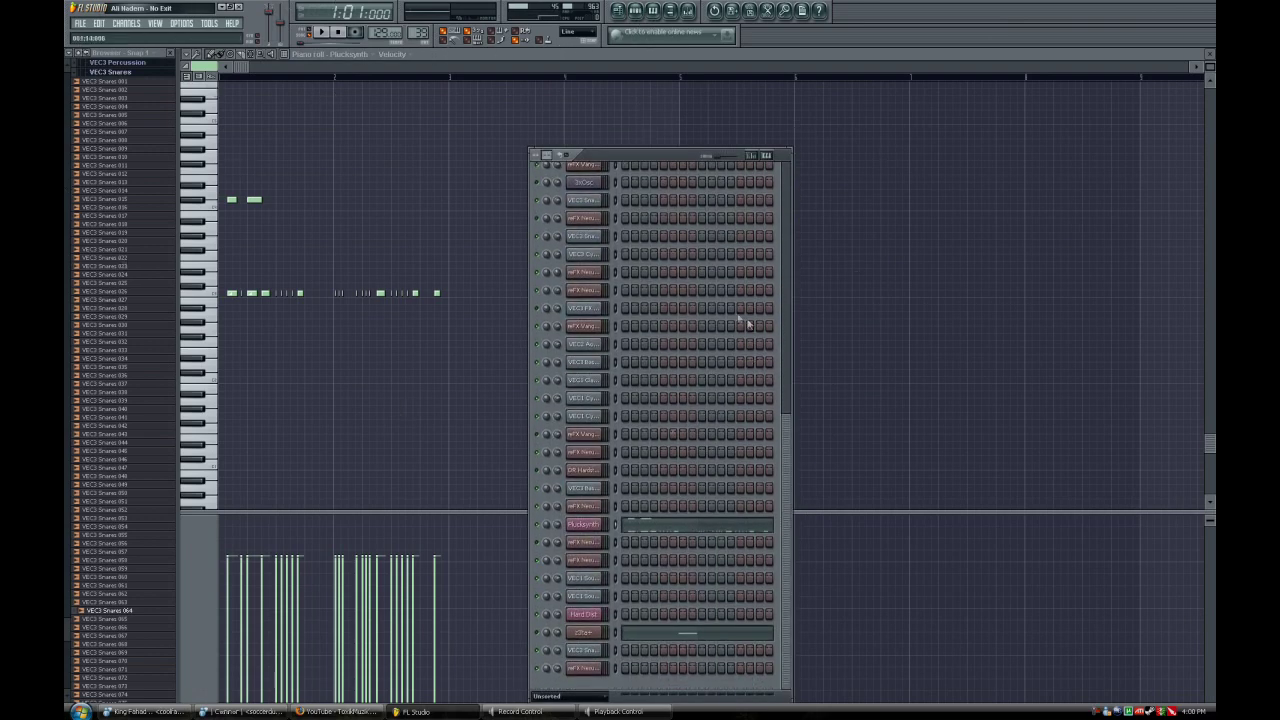
left_click(586, 524)
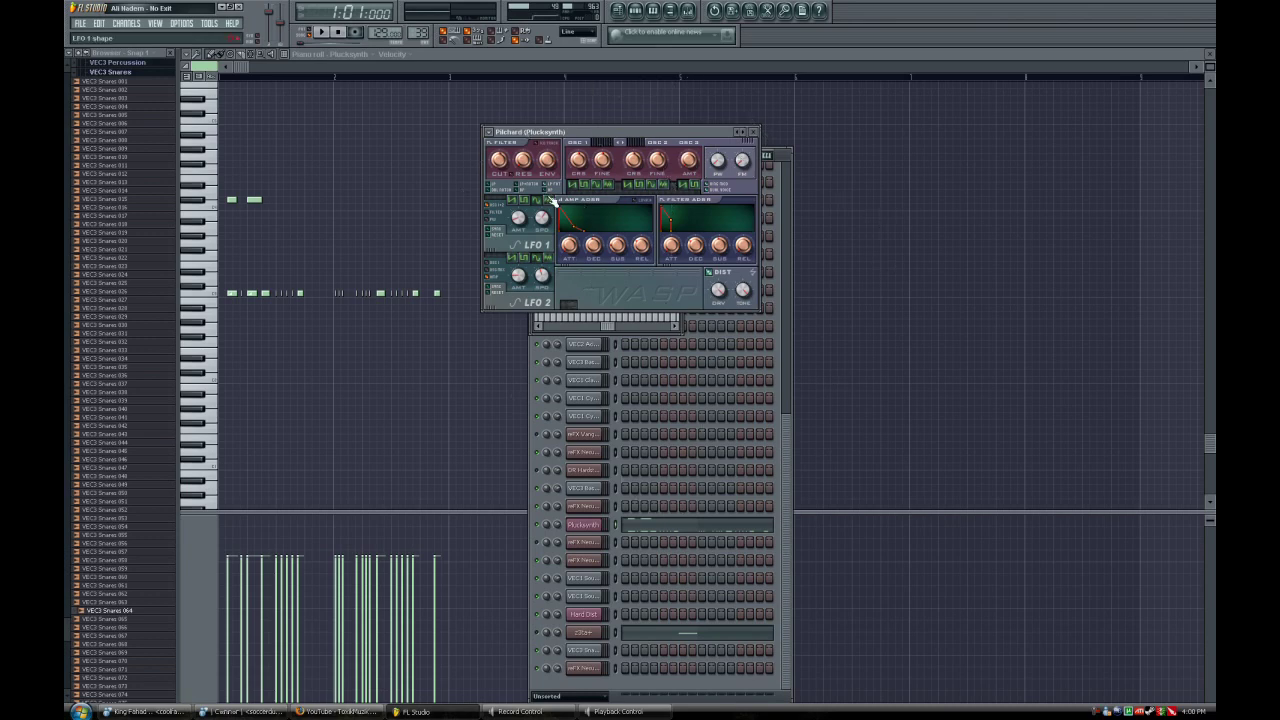
left_click_drag(520, 135, 394, 198)
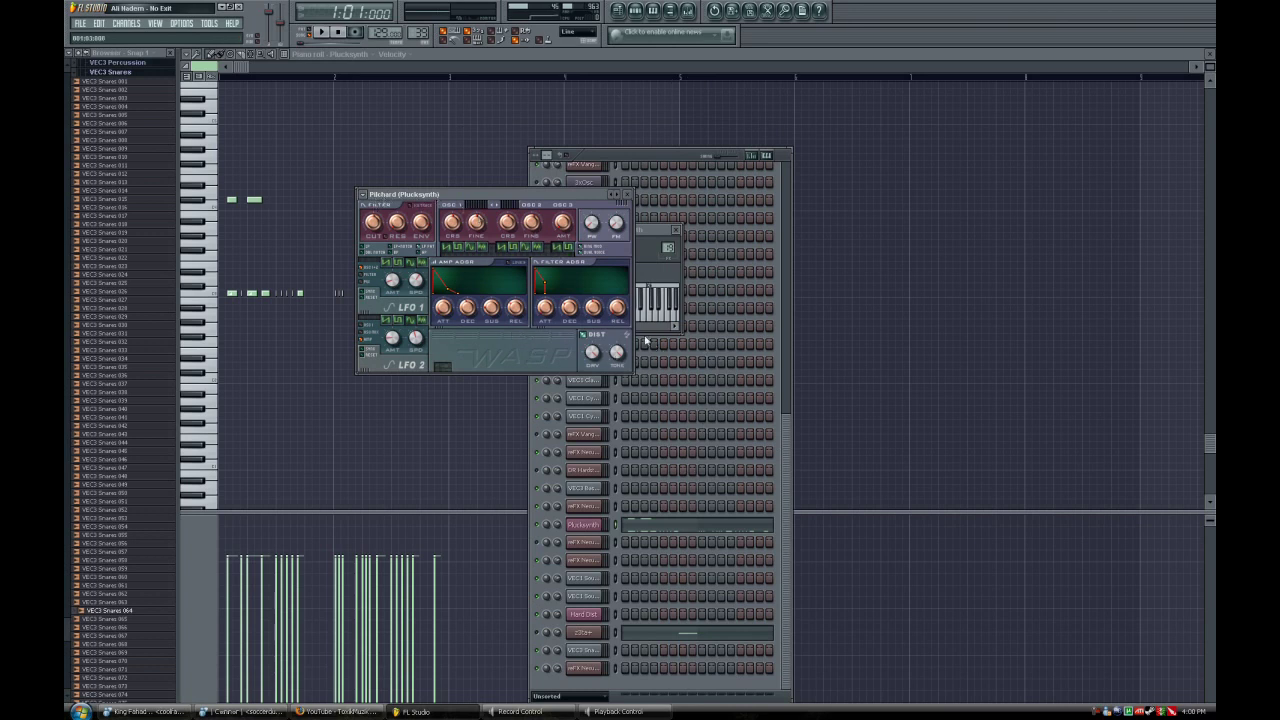
left_click(635, 11)
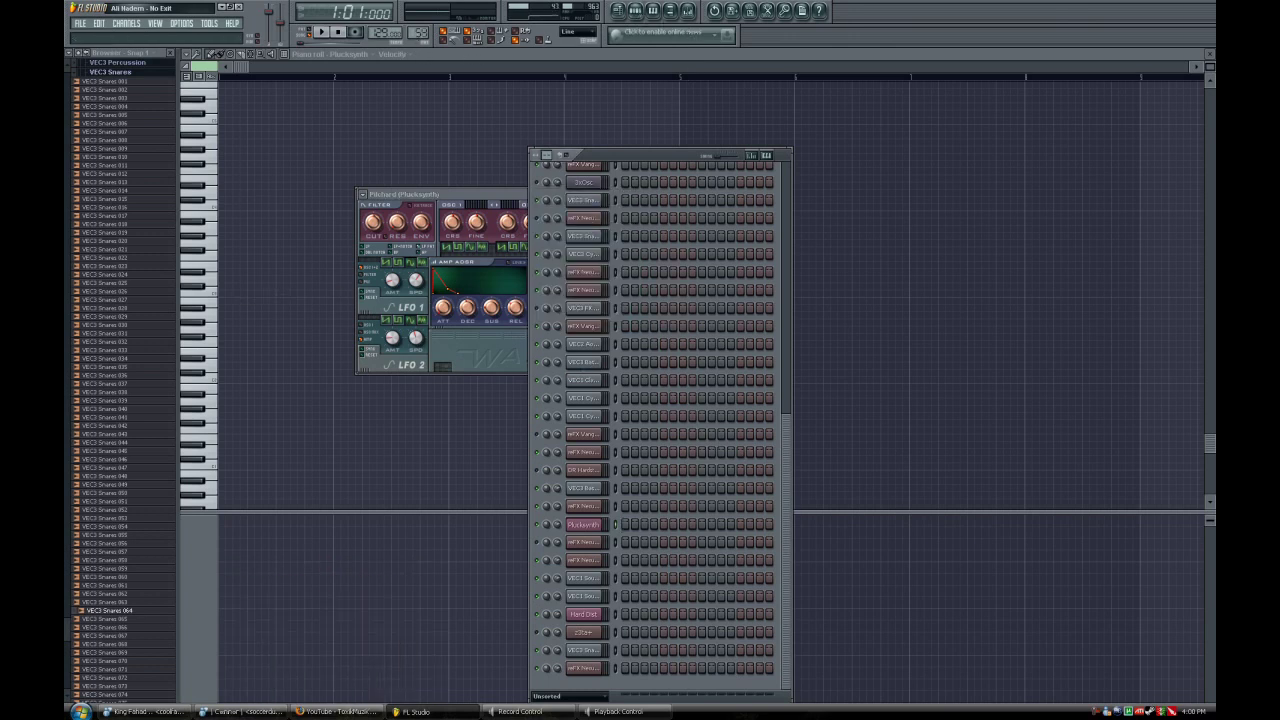
Audition Plucksynth keys and draw a lengthened note at the bar start
left_click(211, 291)
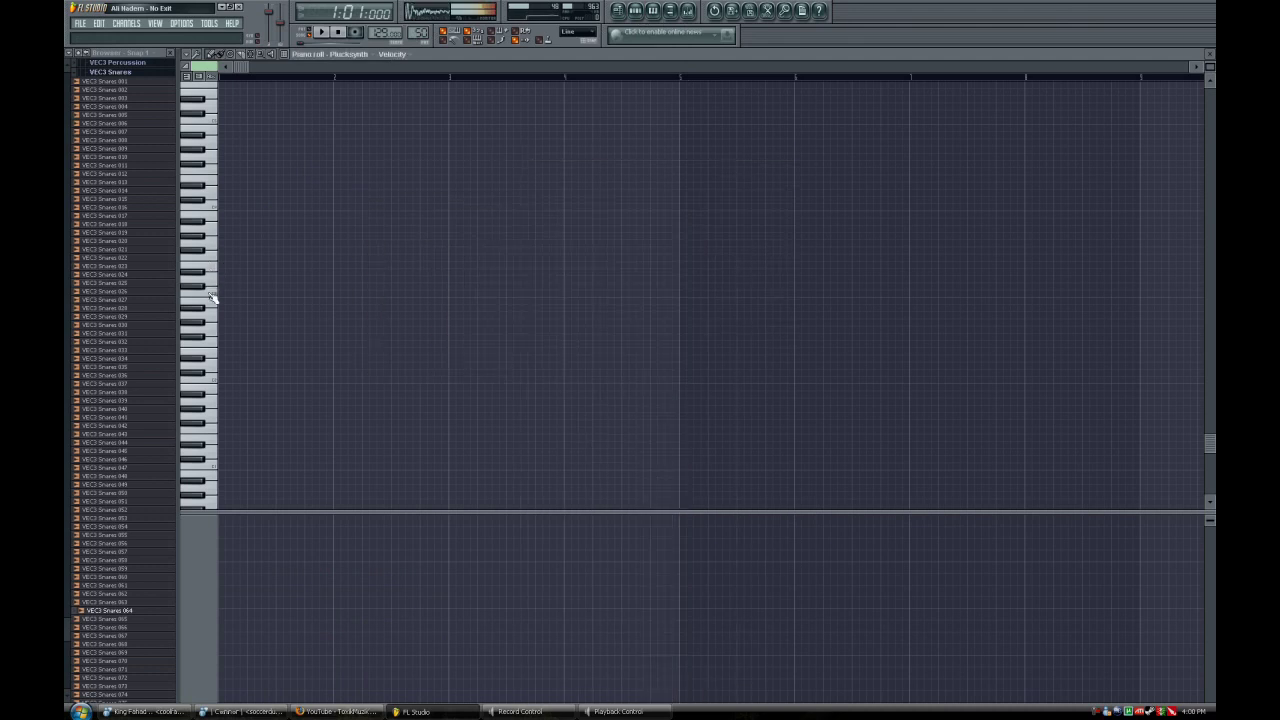
left_click(212, 292)
left_click(212, 293)
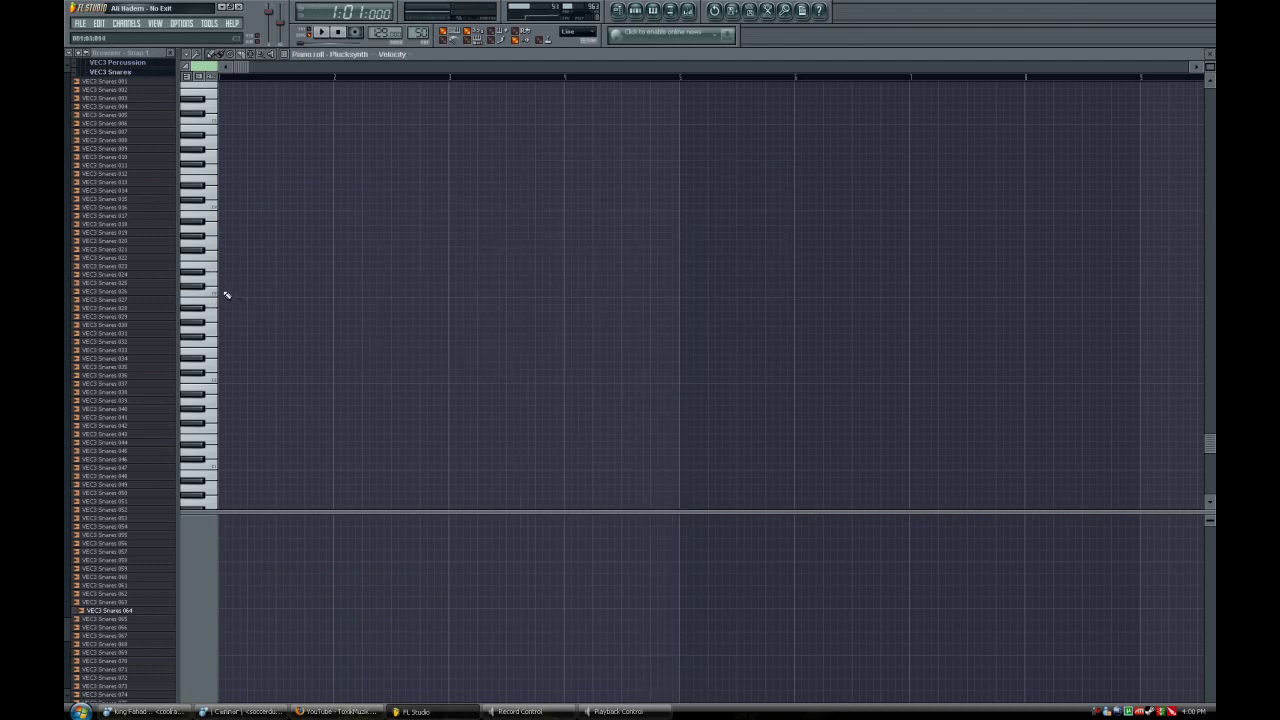
left_click(227, 294)
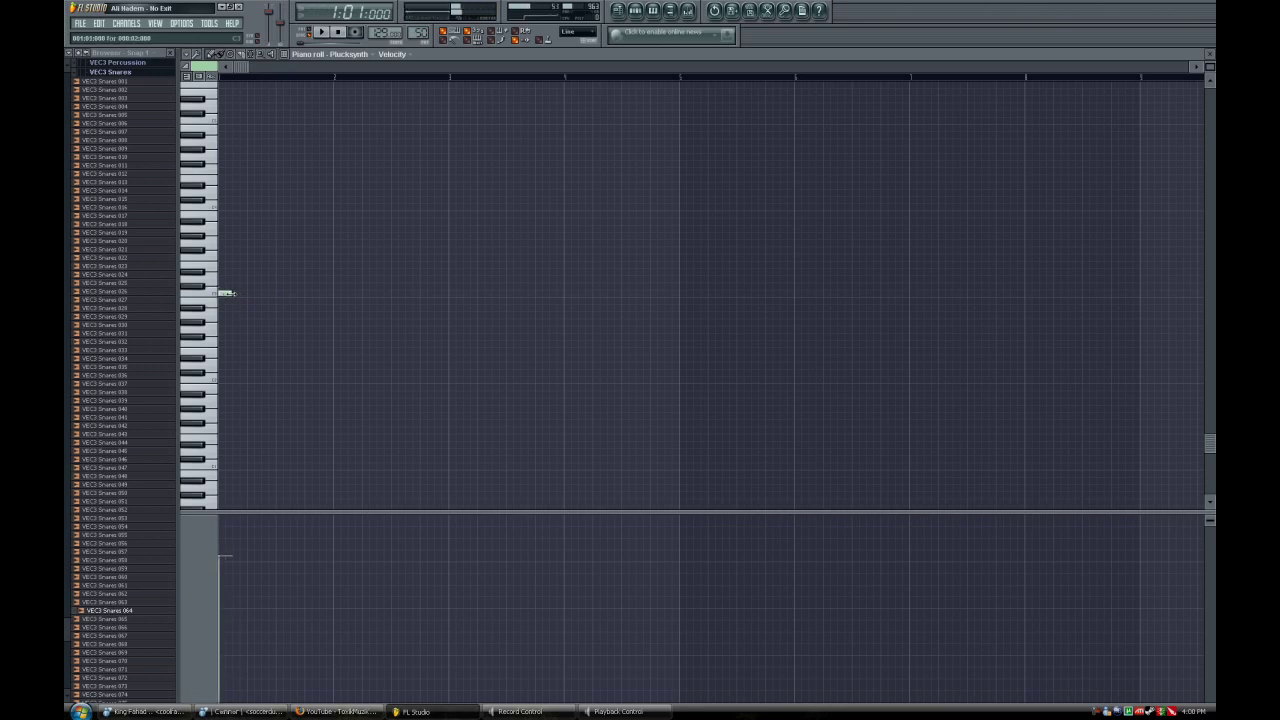
left_click_drag(232, 293, 336, 297)
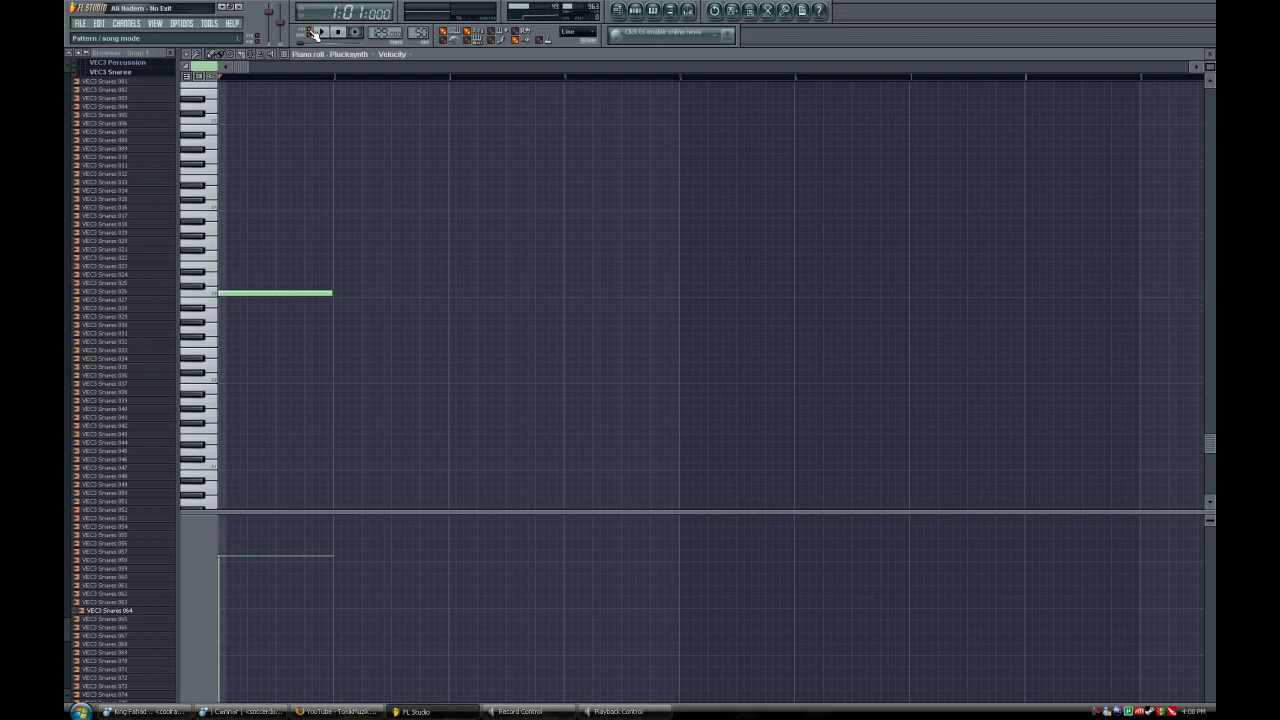
Play the pattern and shorten the first note while listening
left_click(319, 36)
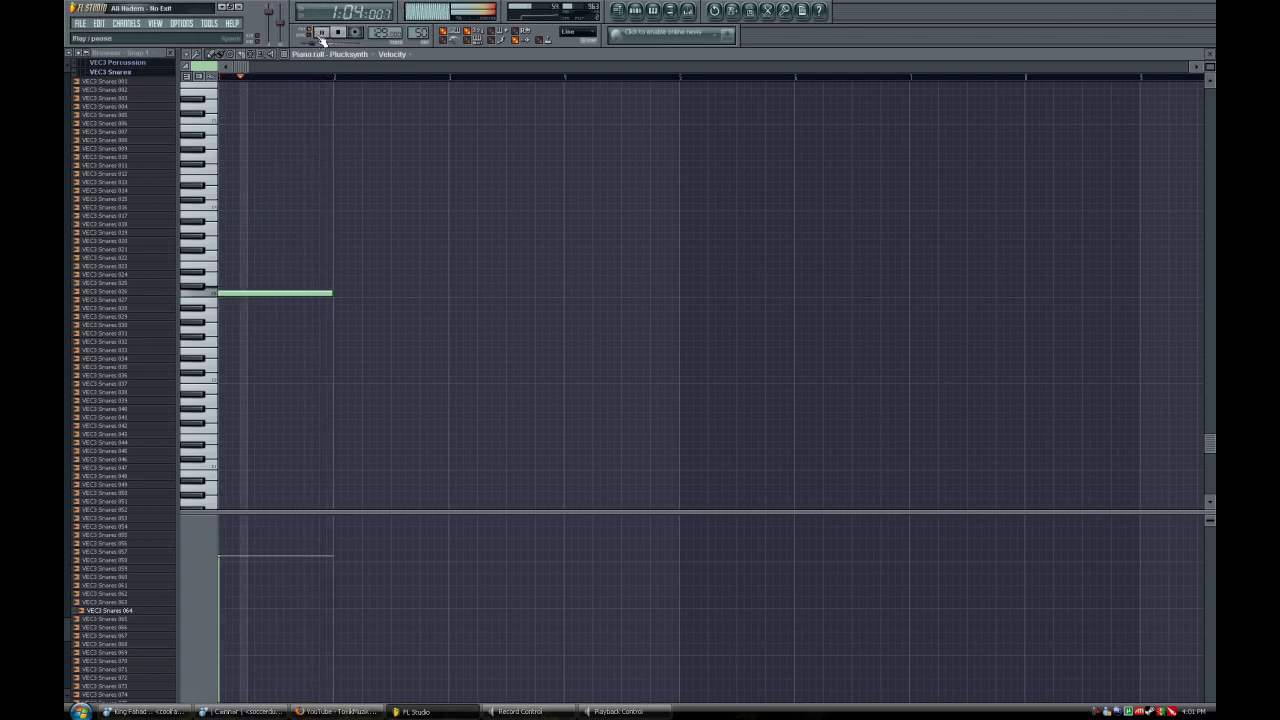
left_click(321, 36)
left_click_drag(330, 293, 246, 293)
left_click(340, 34)
left_click(321, 33)
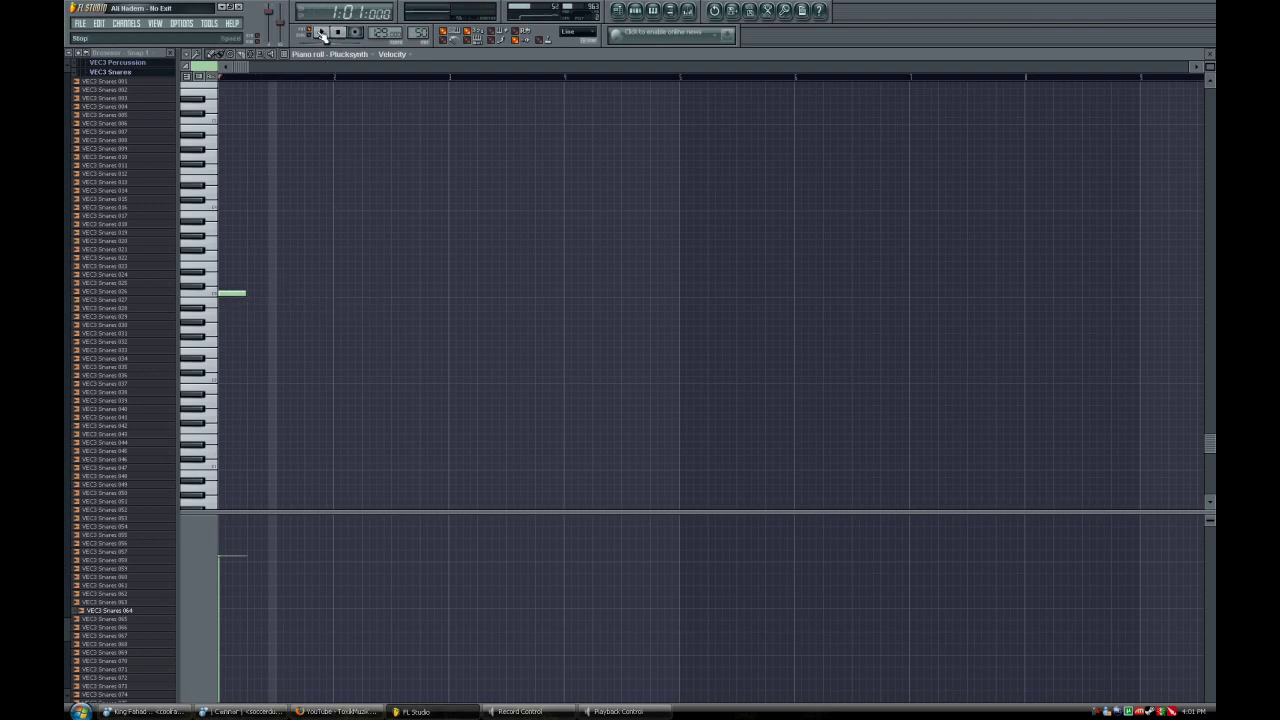
Add a second note after the first and move it up in pitch
left_click(279, 293)
left_click_drag(289, 293, 289, 249)
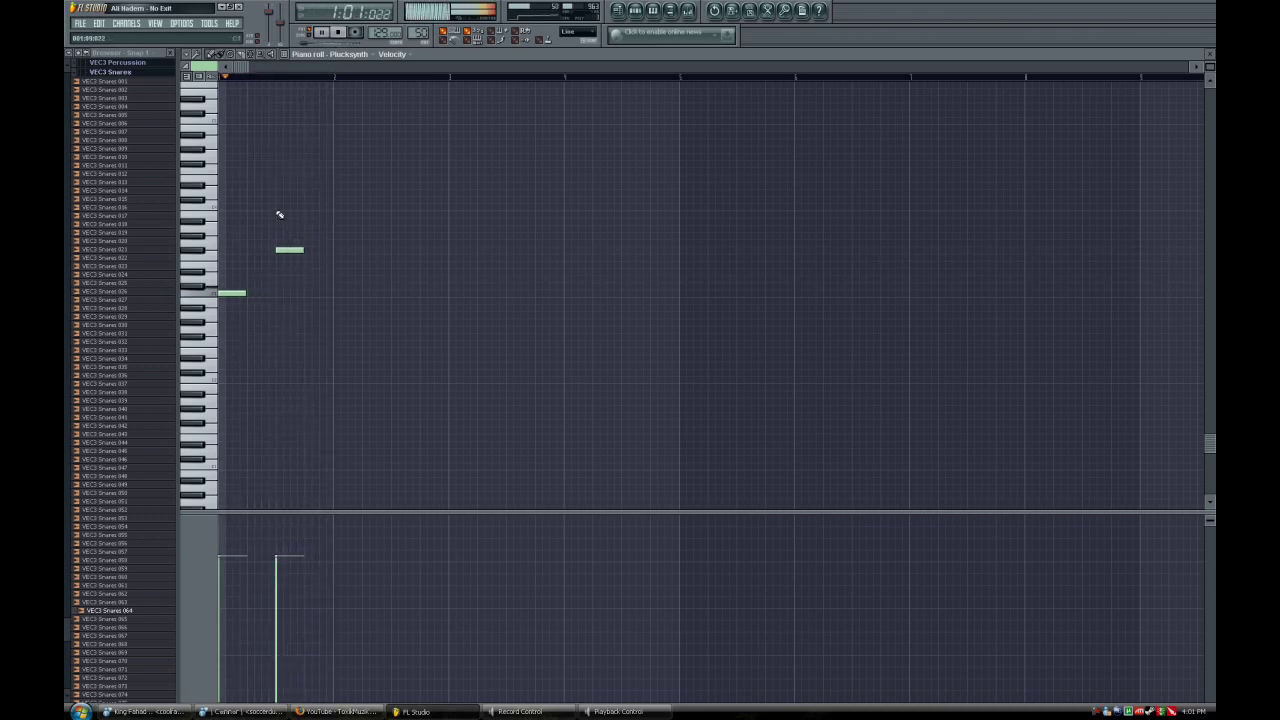
left_click(282, 207)
Delete the old upper note, add a short slide note gliding to C5, and replay from the start
right_click(296, 250)
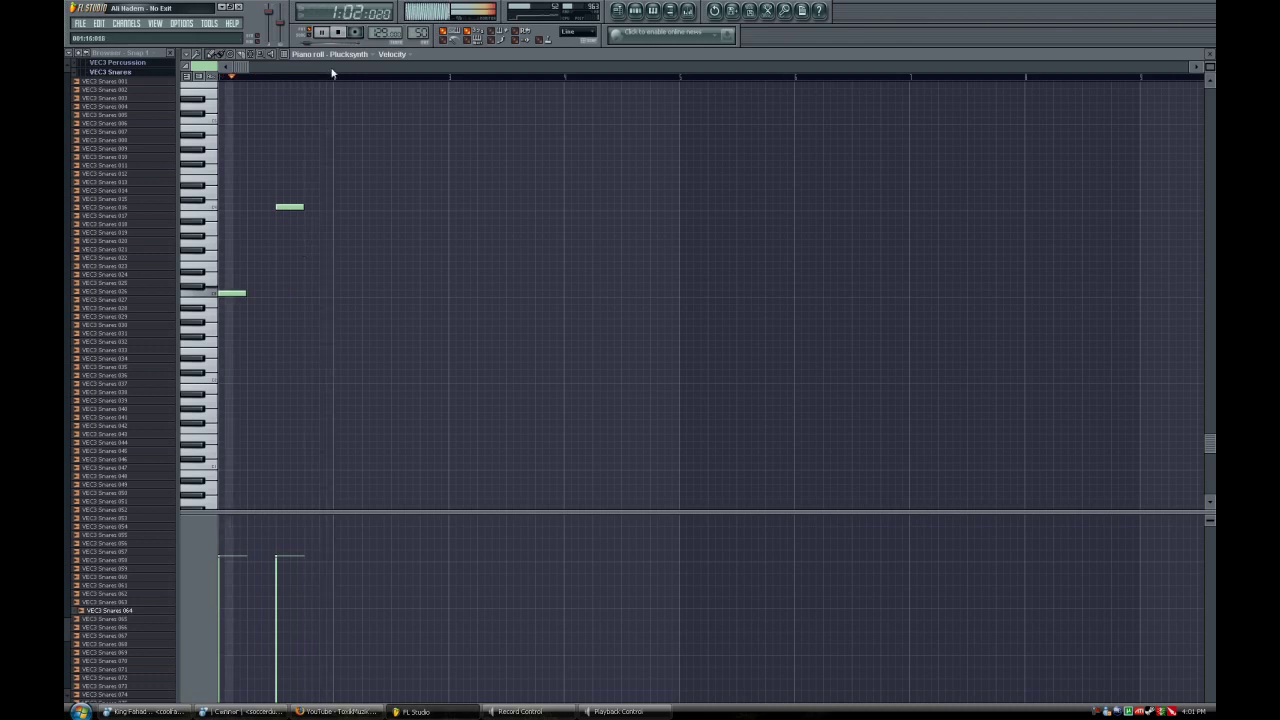
left_click(322, 34)
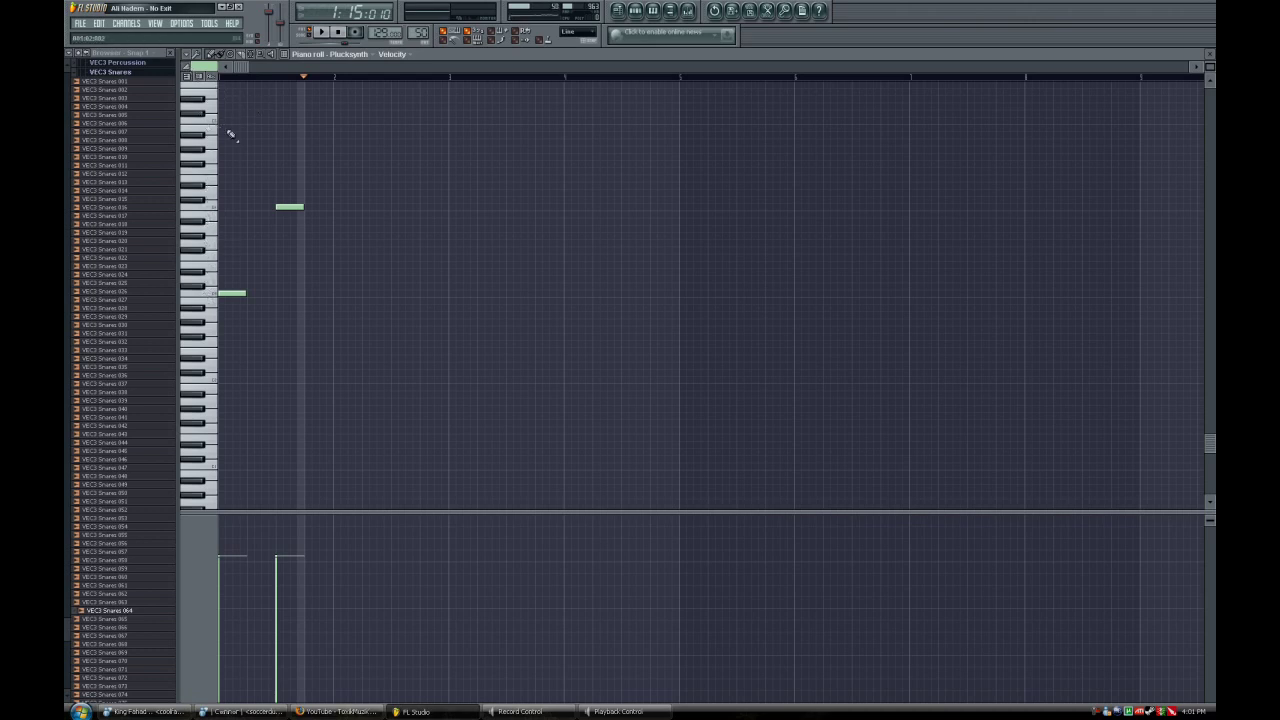
left_click(233, 208)
left_click(336, 33)
left_click(333, 34)
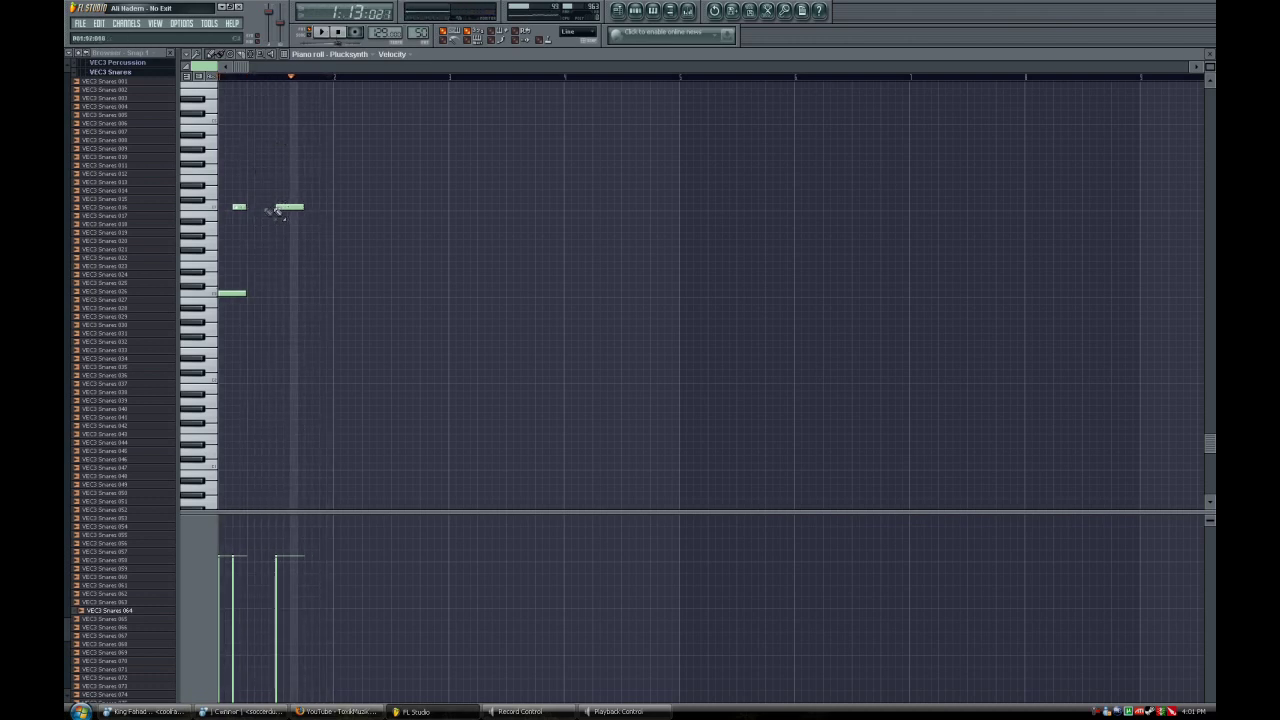
Lengthen the low note, delete the extra upper note, move the other to the bar start, and replay
left_click_drag(247, 293, 296, 300)
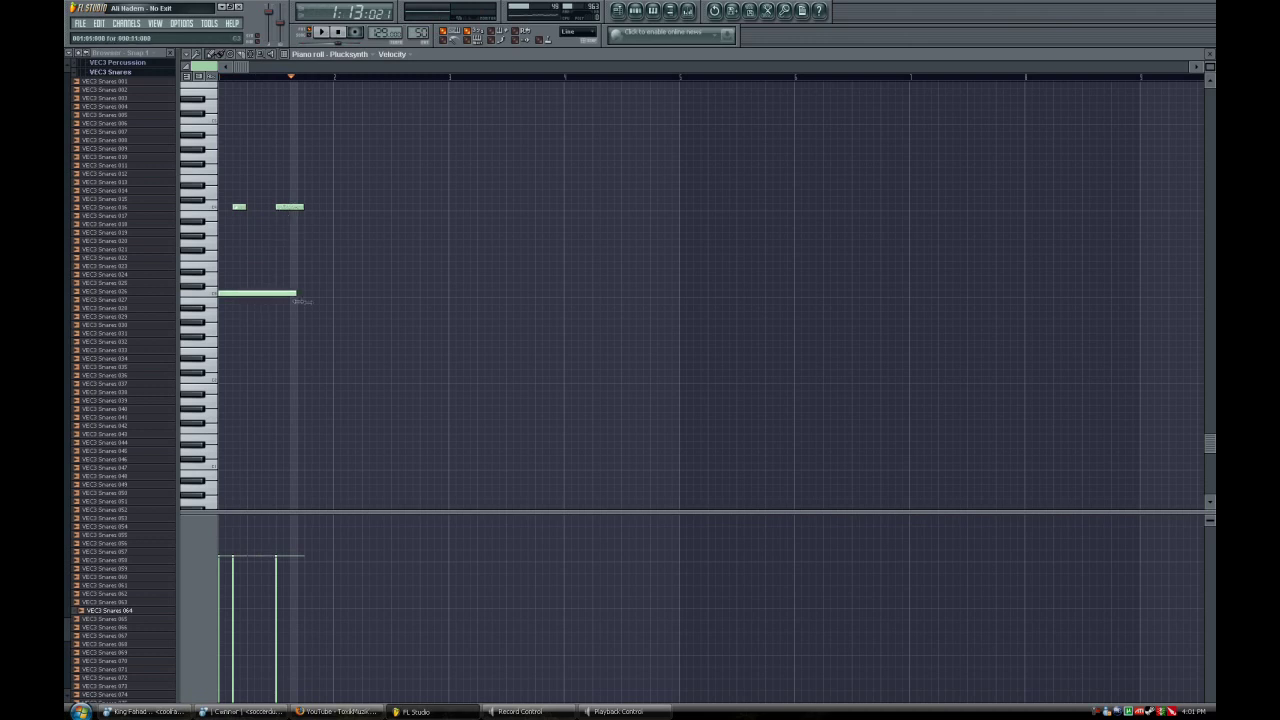
right_click(290, 207)
left_click_drag(240, 208, 303, 209)
left_click(337, 31)
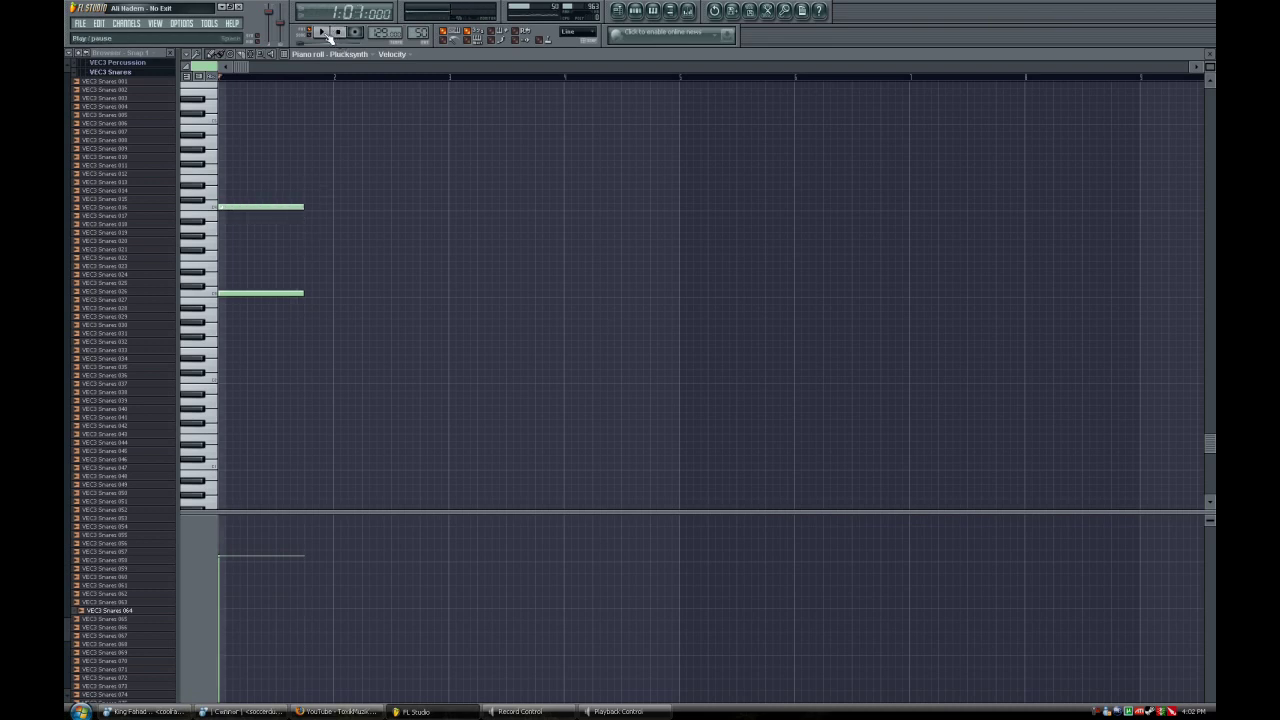
left_click(326, 32)
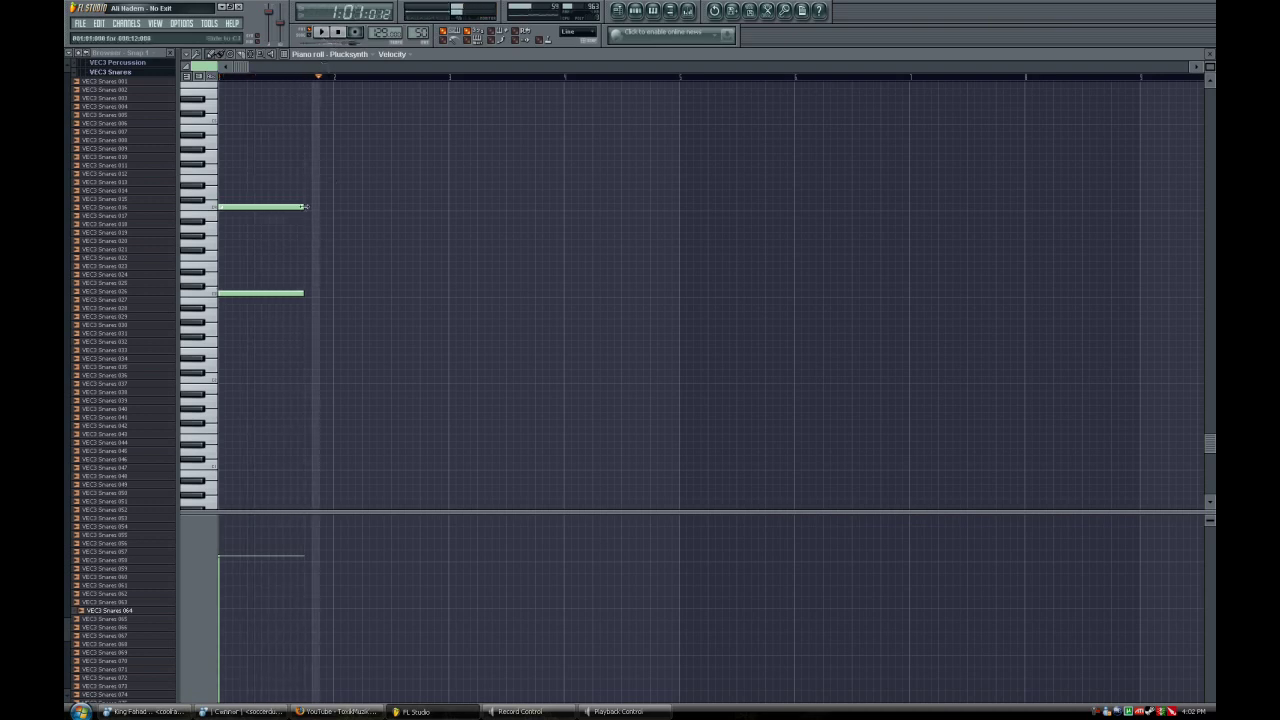
Shorten the upper and low notes, then redraw a longer upper note in place of a short one
left_click_drag(299, 207, 262, 210)
left_click_drag(302, 293, 245, 293)
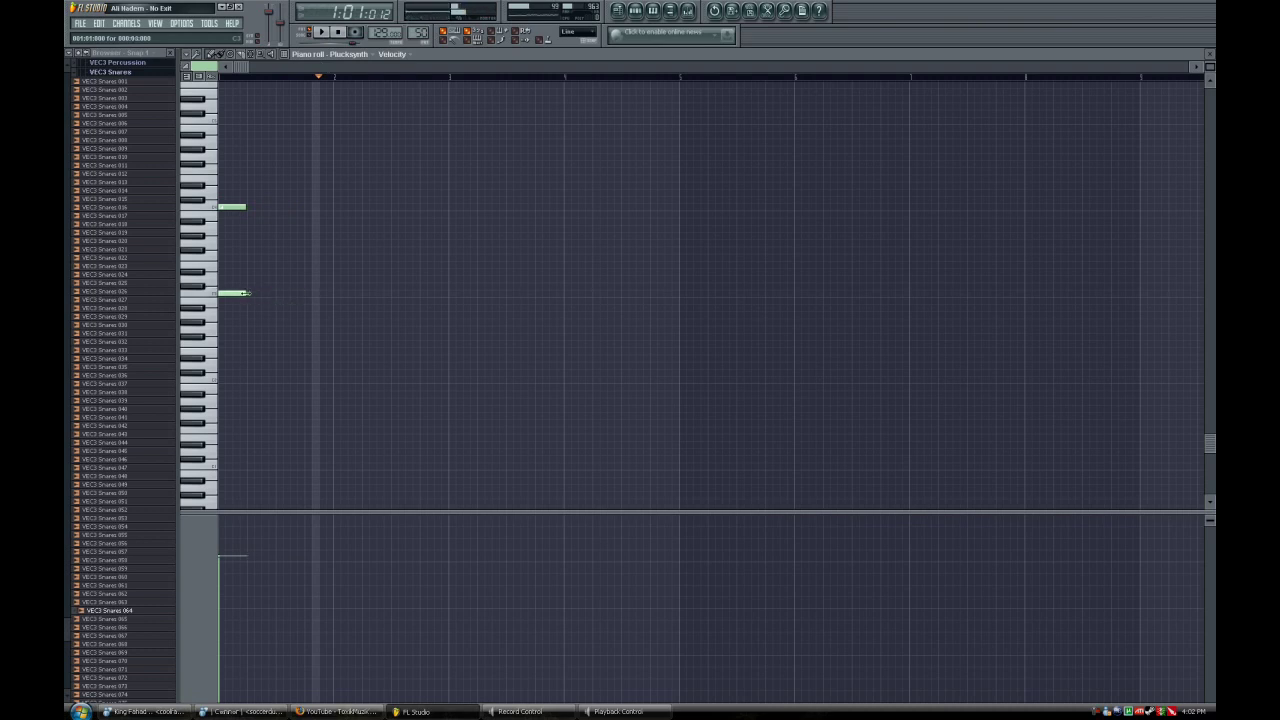
left_click(262, 207)
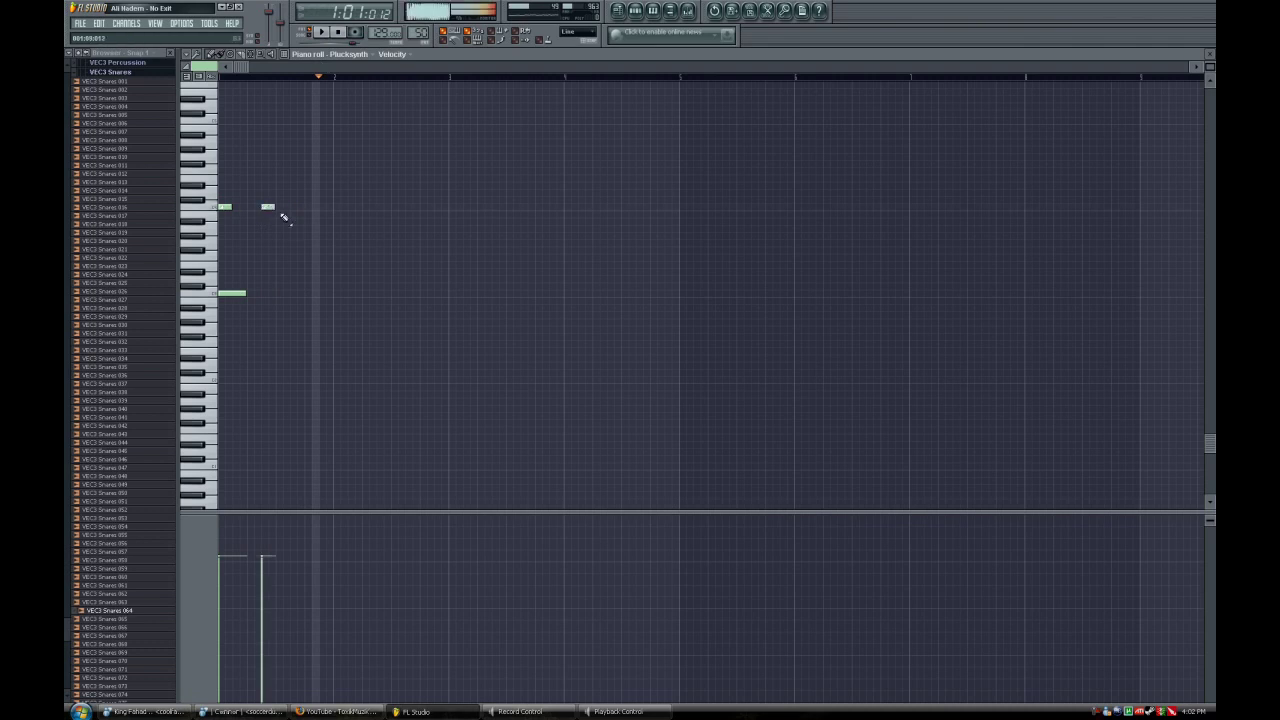
left_click(192, 77)
left_click(193, 77)
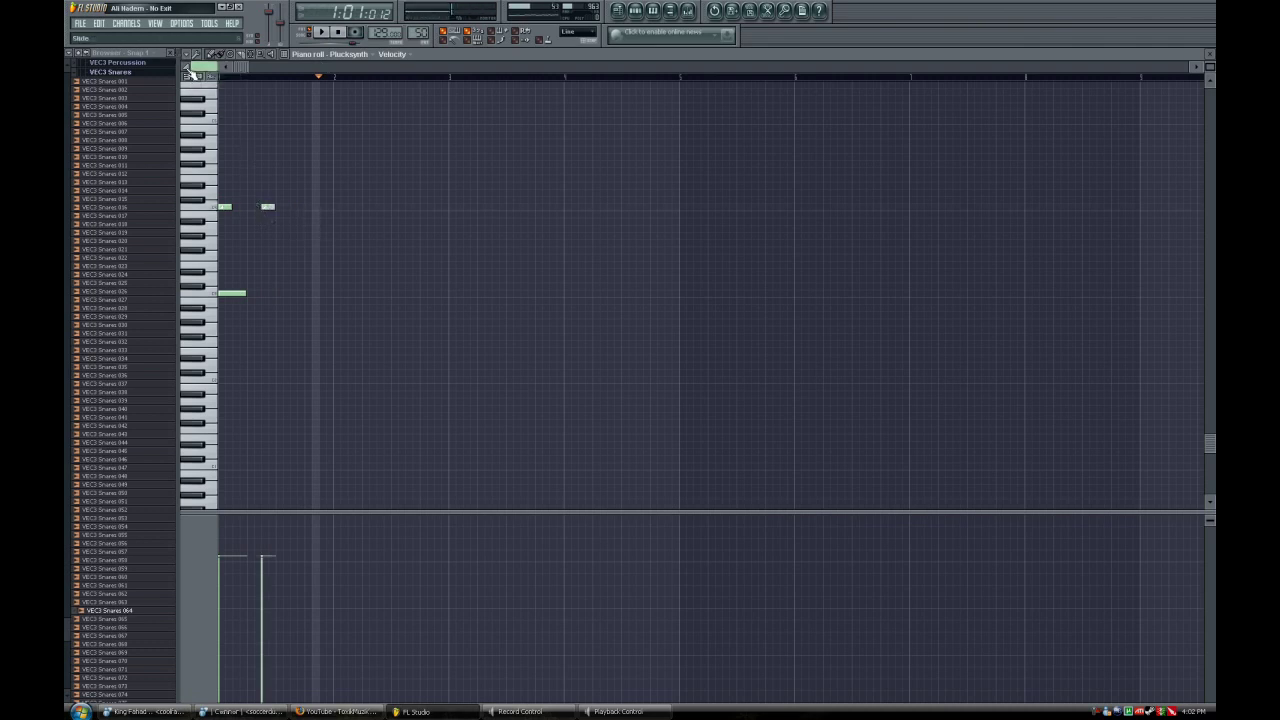
right_click(268, 207)
left_click(262, 207)
Add another short upper note and a short low note, then play the melody back
left_click(294, 208)
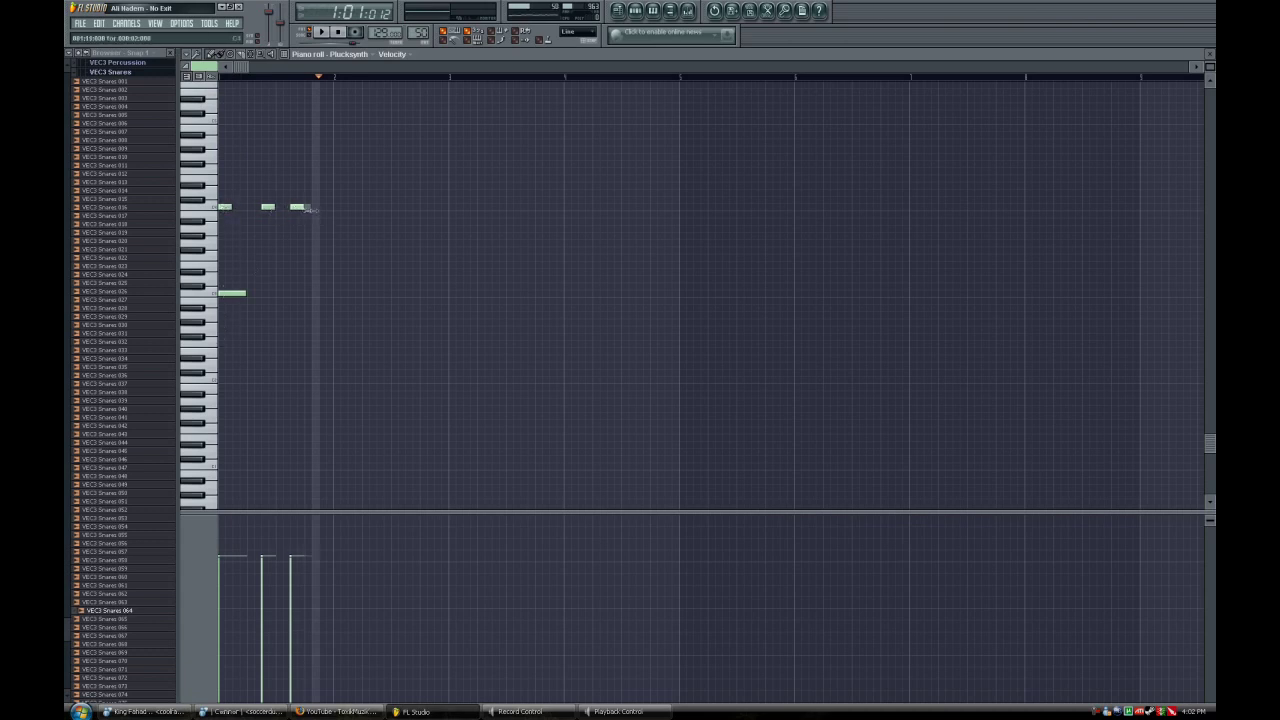
left_click(309, 294)
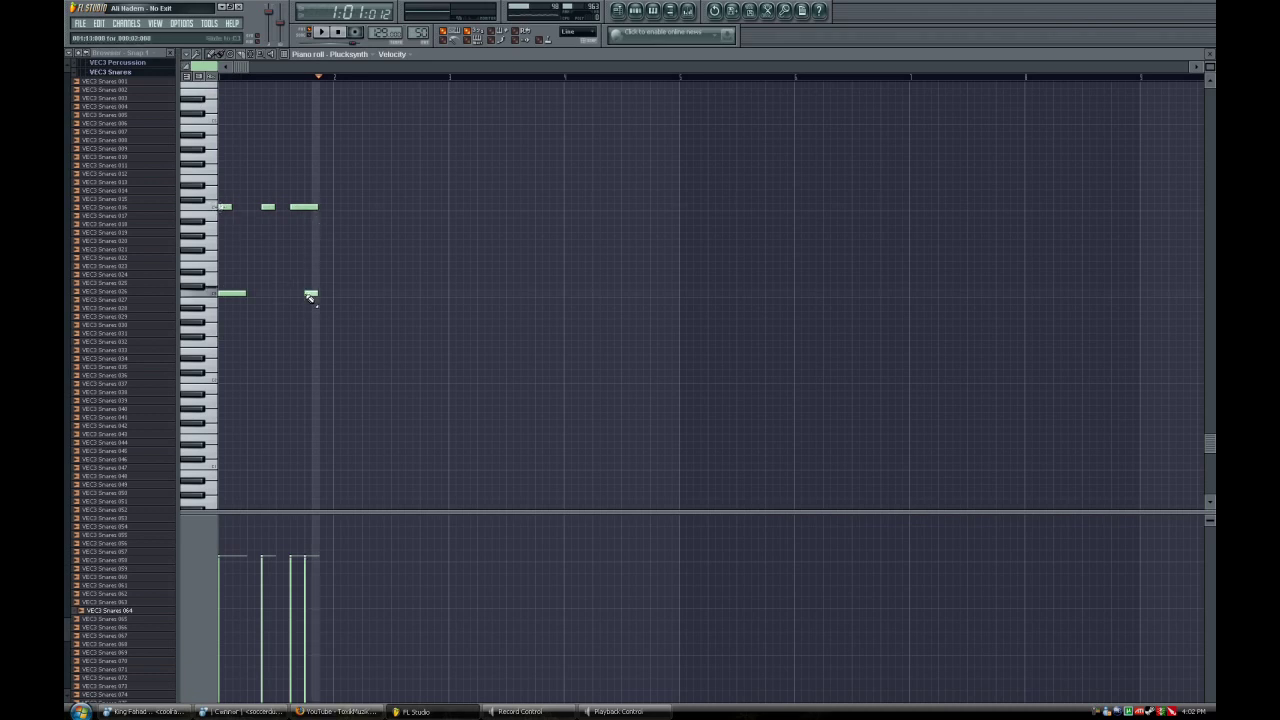
left_click(331, 35)
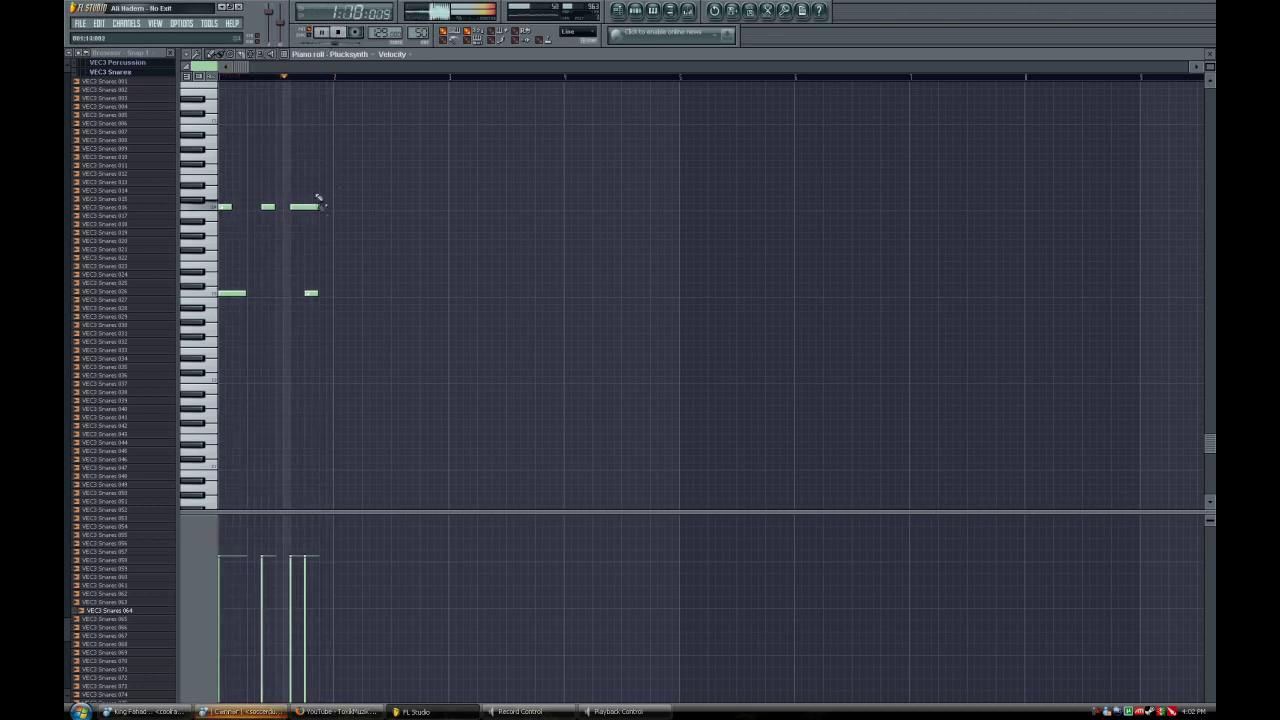
left_click(331, 34)
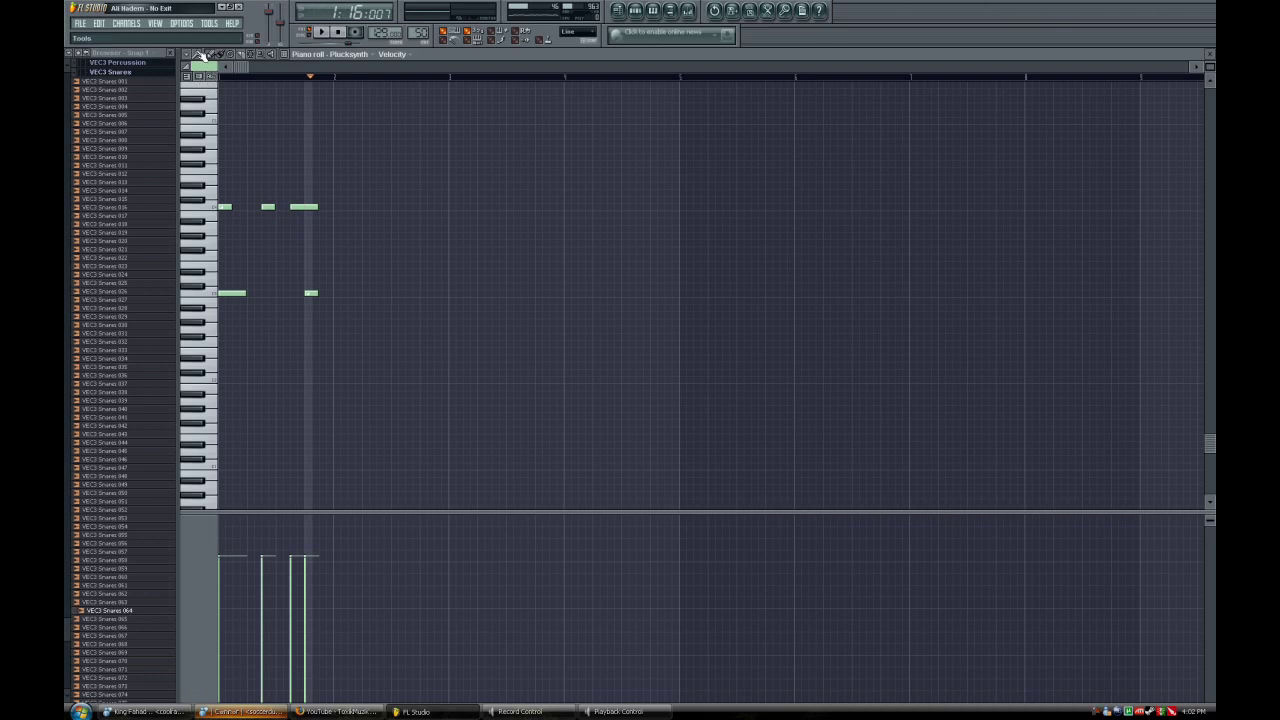
left_click(207, 54)
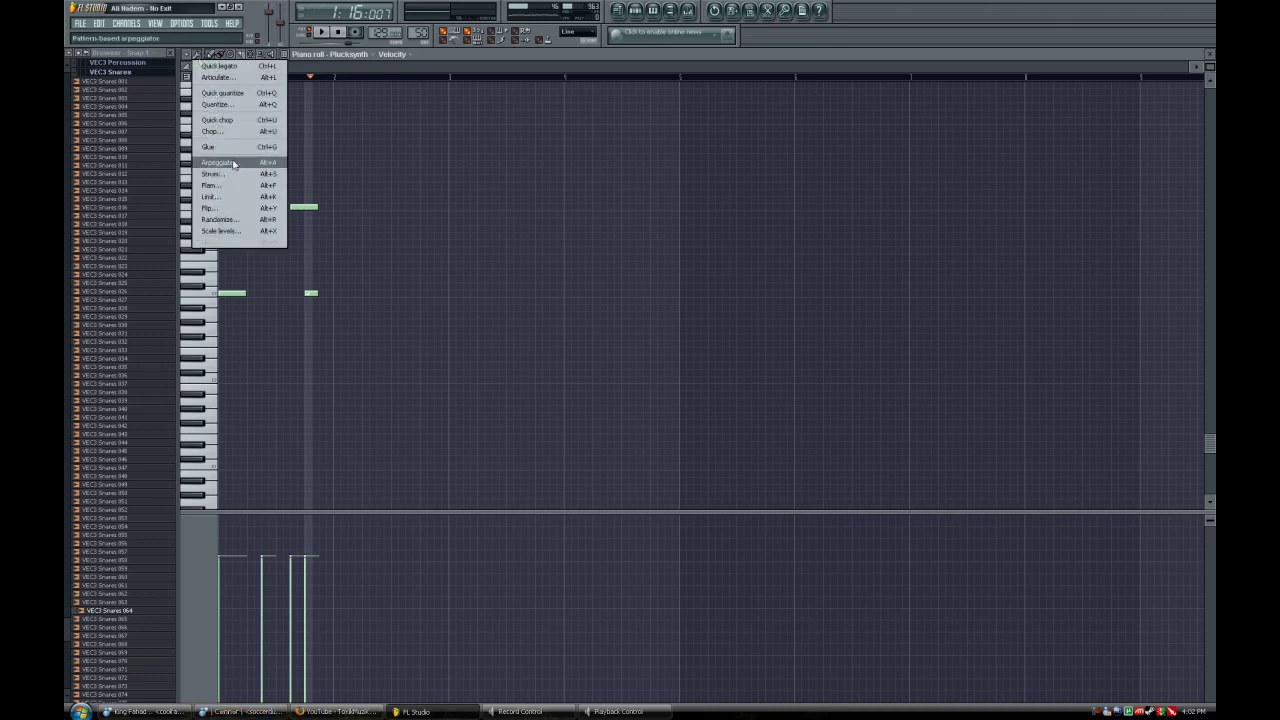
Arpeggiate the Plucksynth notes with Time mul set to 2.000 and apply it
left_click(231, 163)
left_click_drag(563, 130, 563, 118)
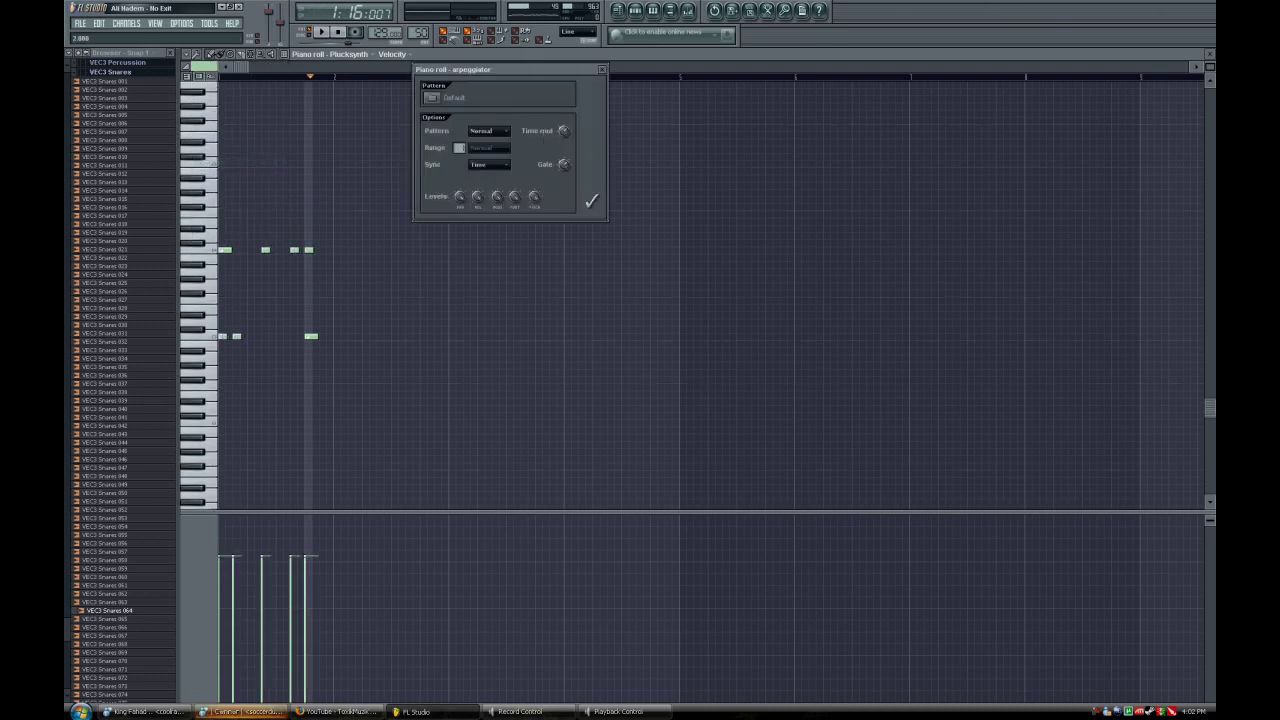
left_click(591, 201)
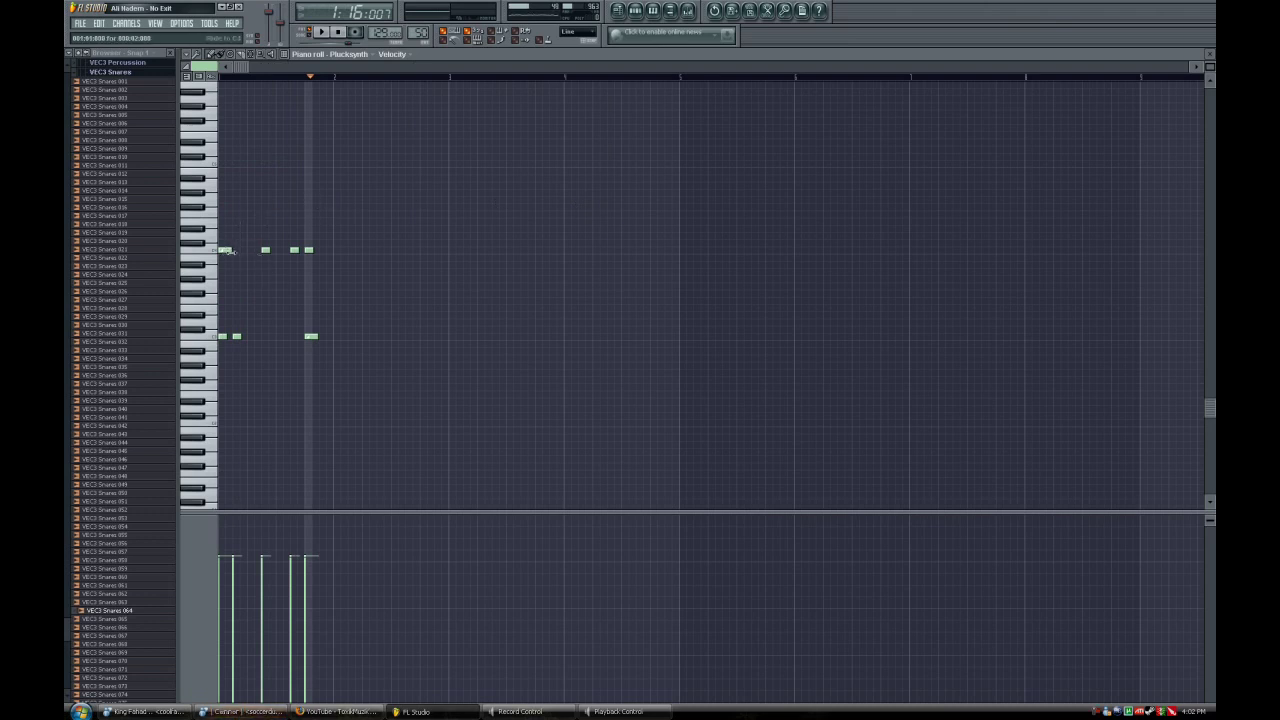
Delete the second lower-row note, lengthen the remaining notes, and draw a short new high note
right_click(237, 337)
left_click_drag(226, 337, 243, 340)
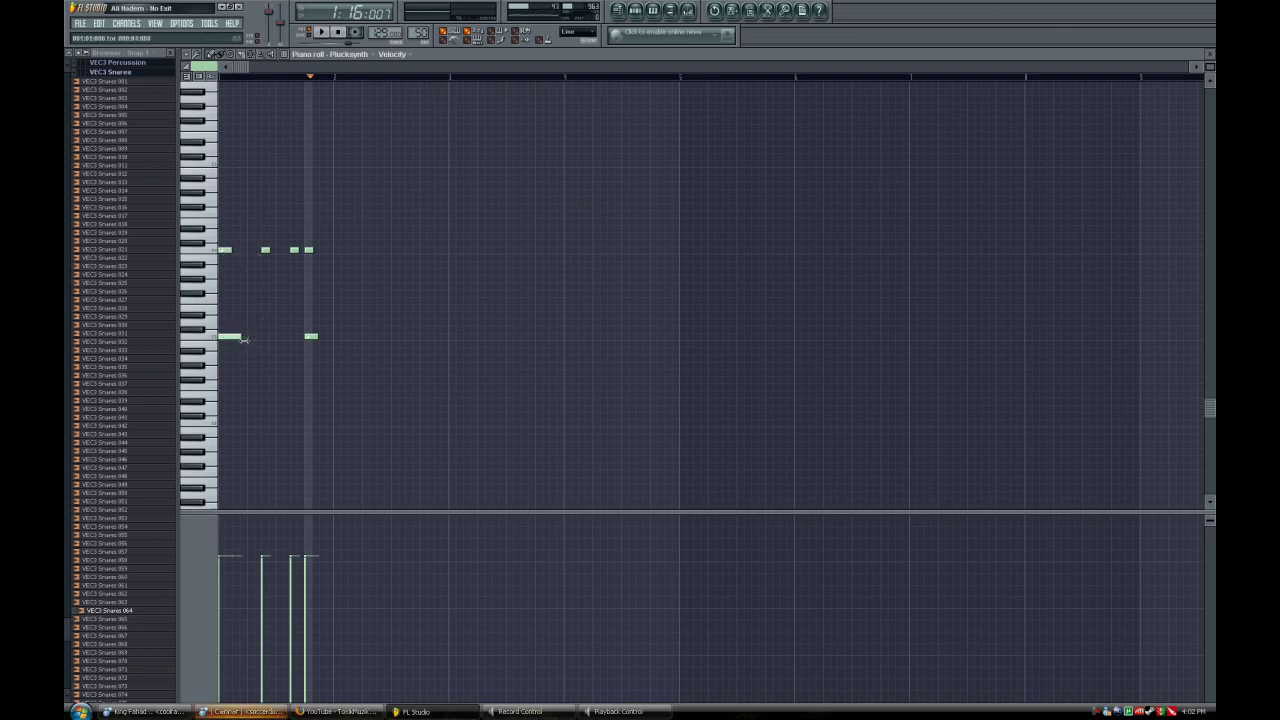
left_click_drag(229, 250, 241, 250)
left_click_drag(241, 346, 256, 338)
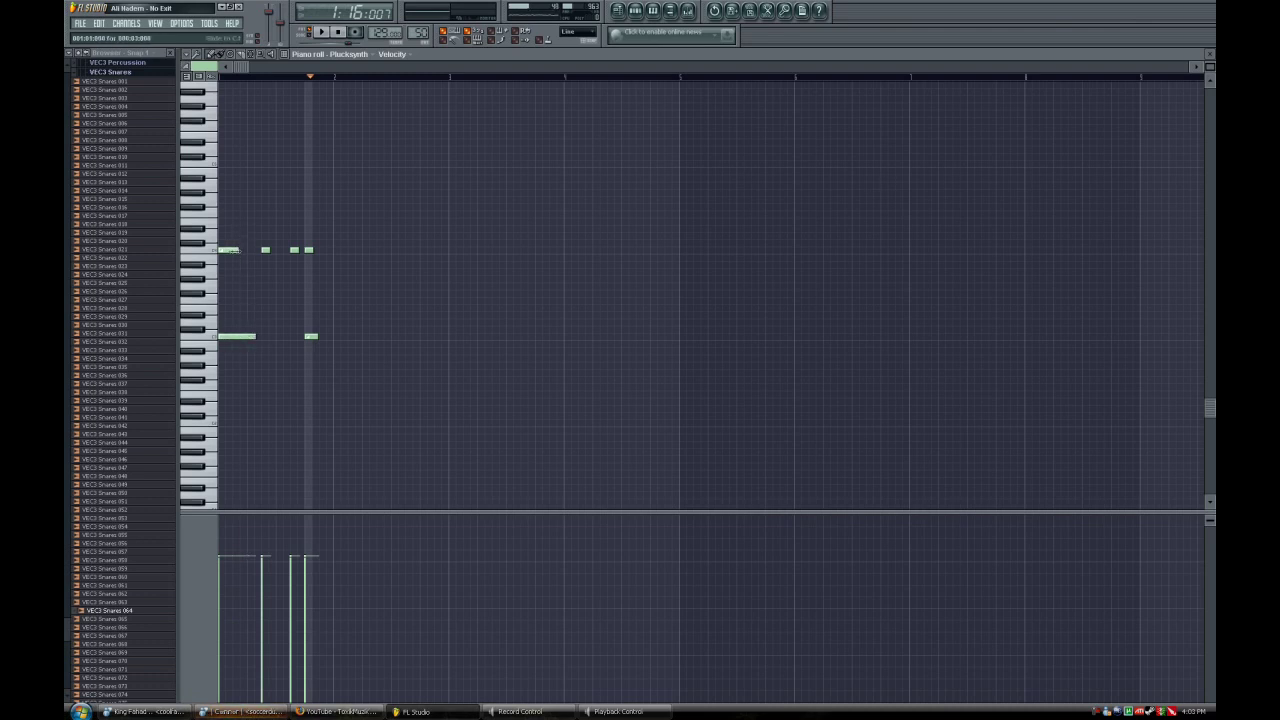
left_click_drag(238, 250, 245, 250)
left_click(232, 163)
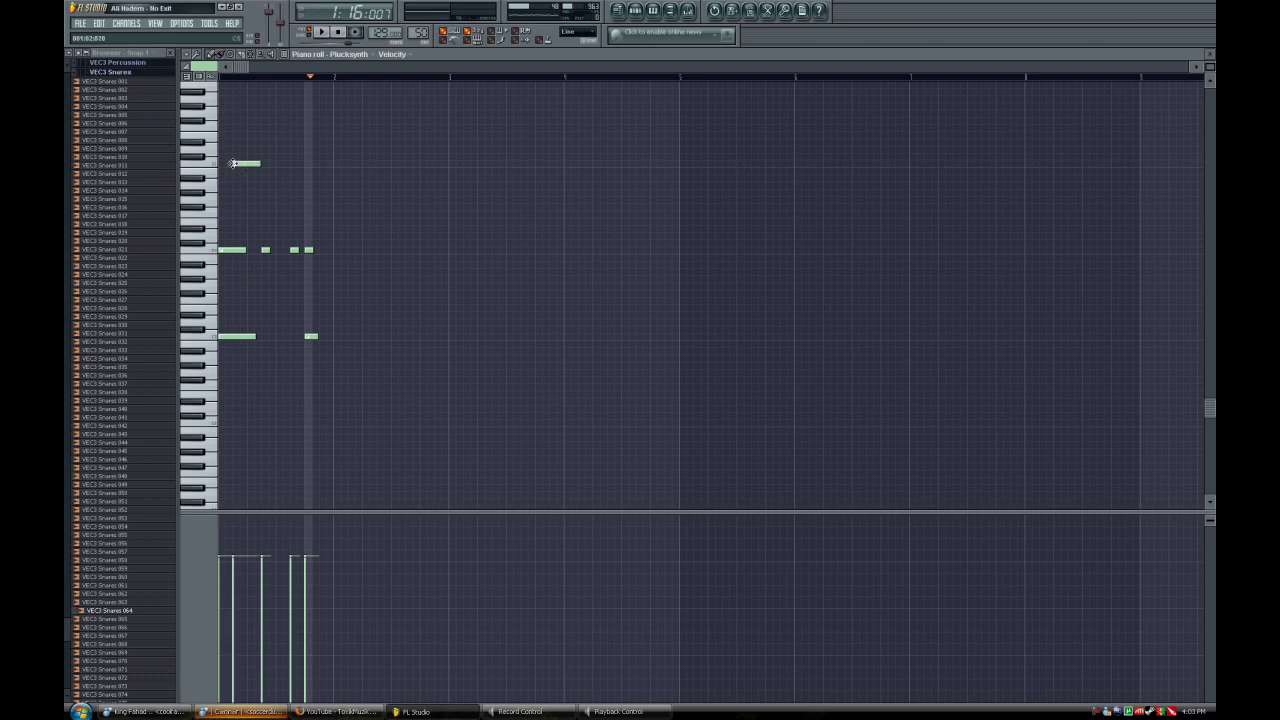
left_click_drag(259, 164, 243, 163)
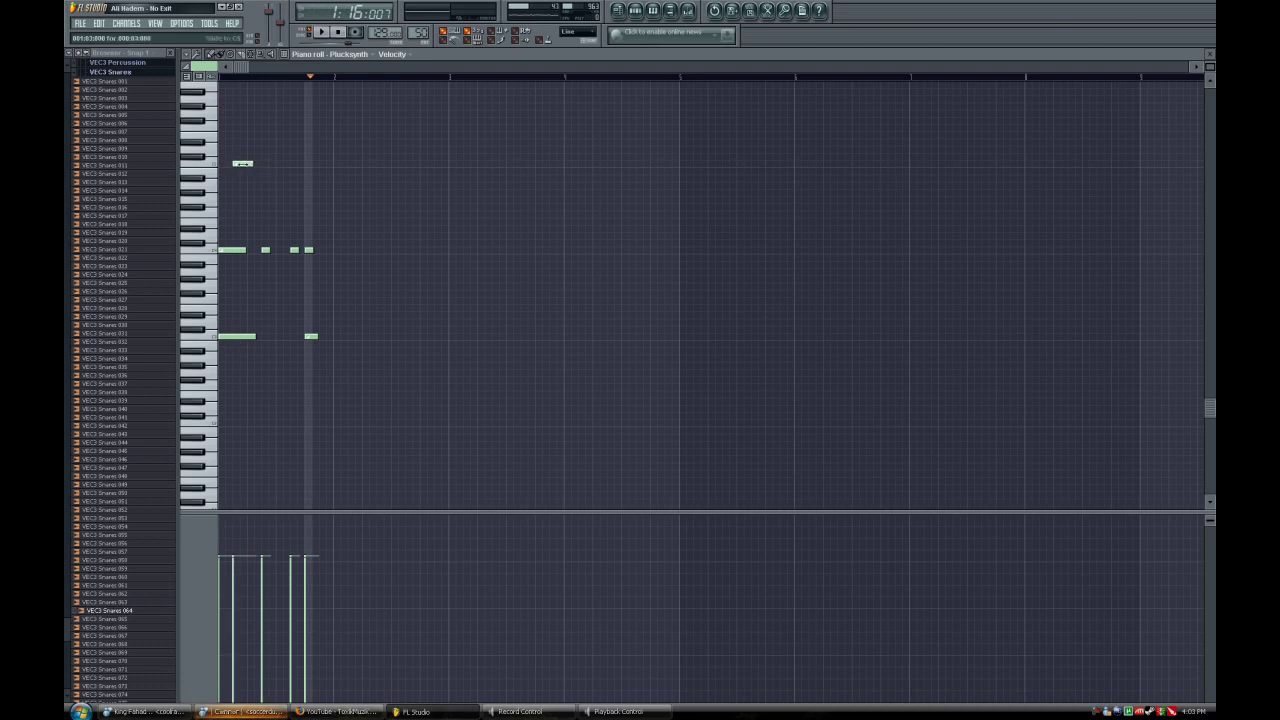
Replay the melody, stretch the short upper-row note, and add two short higher notes
left_click(341, 33)
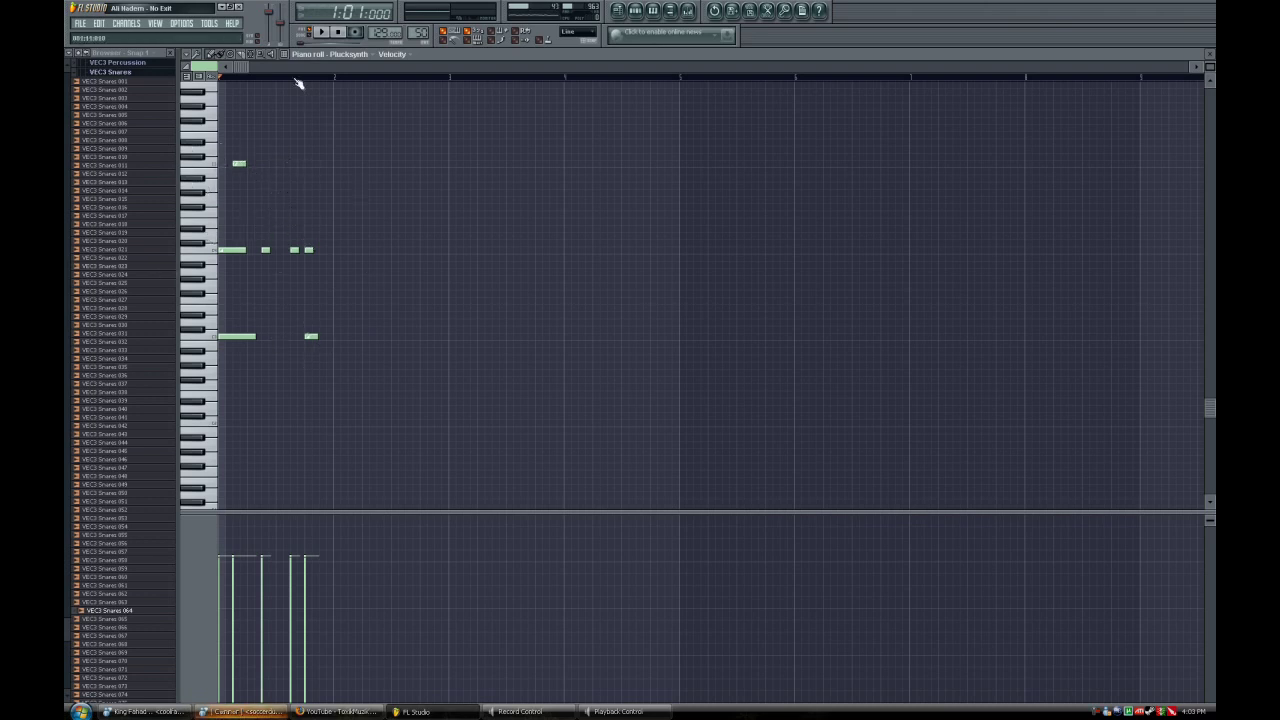
left_click(323, 33)
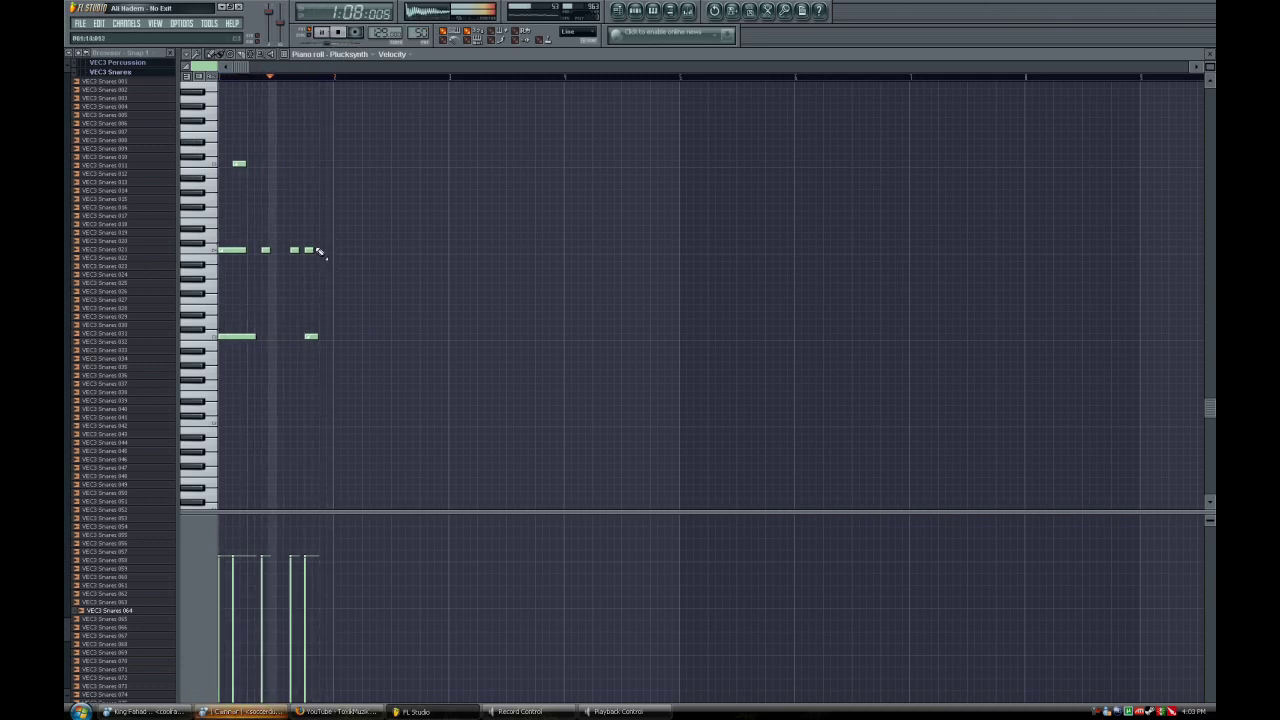
left_click_drag(316, 250, 330, 251)
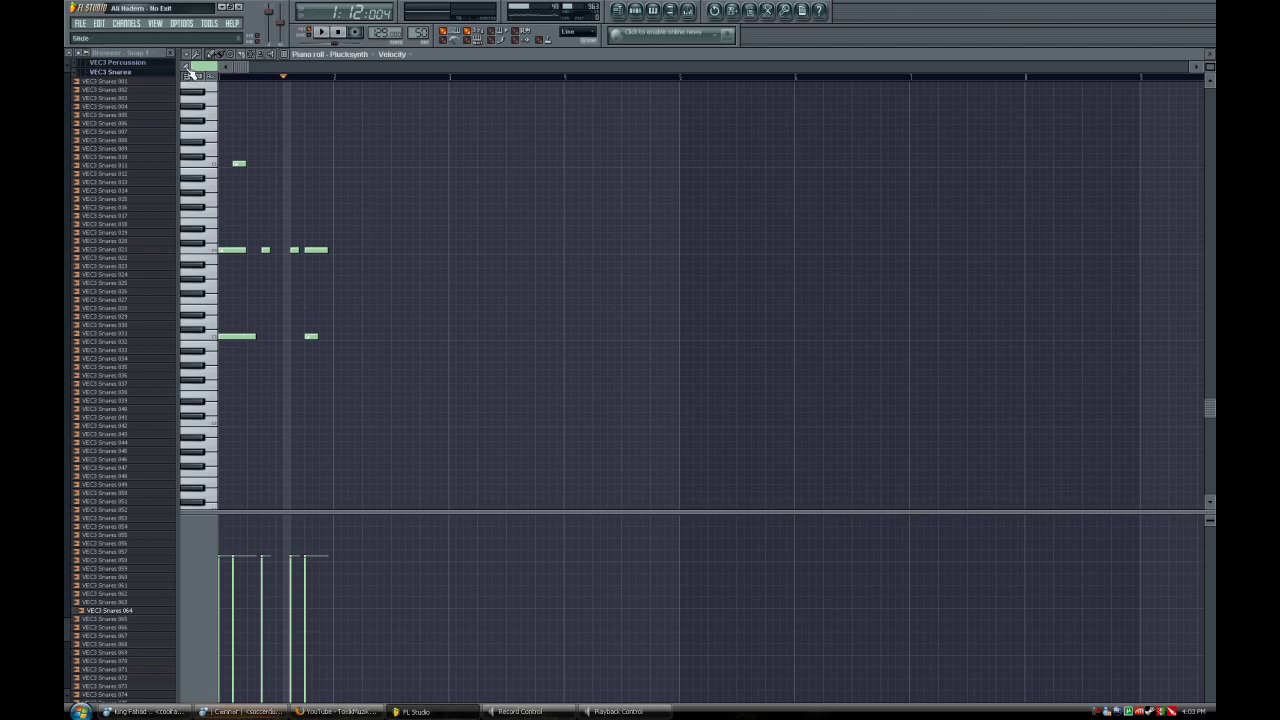
left_click(310, 193)
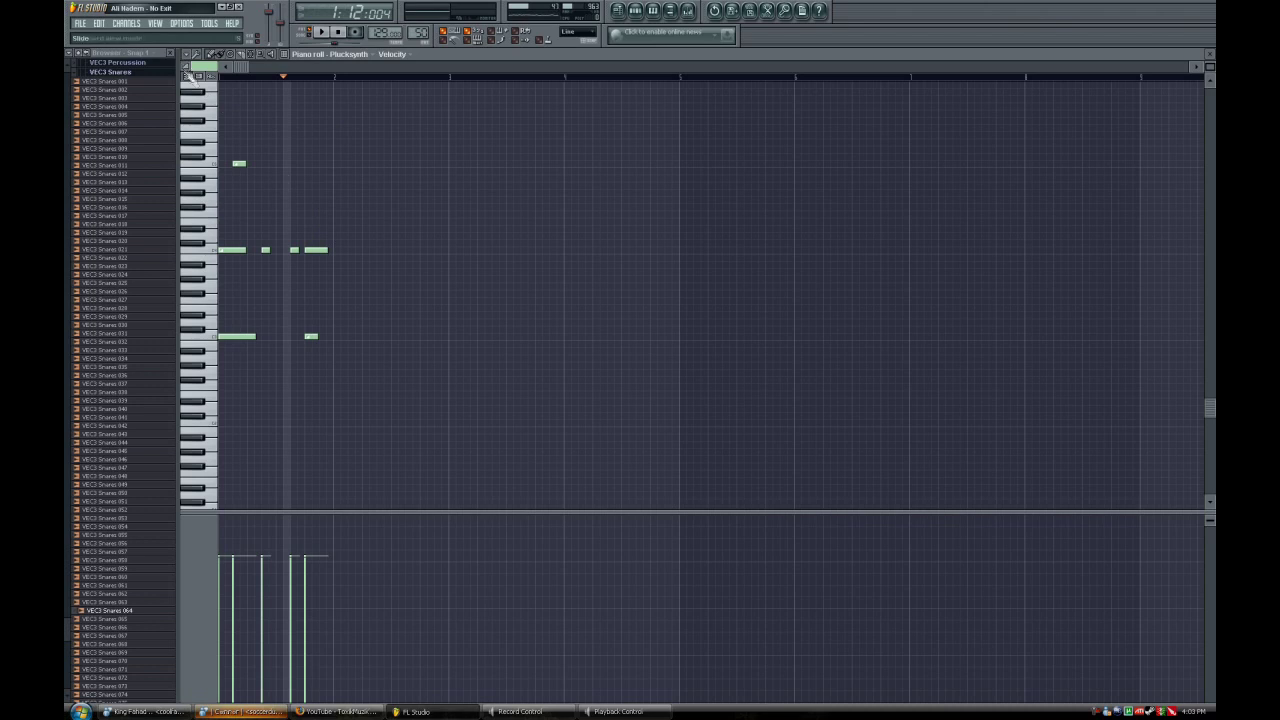
left_click(296, 186)
left_click(636, 11)
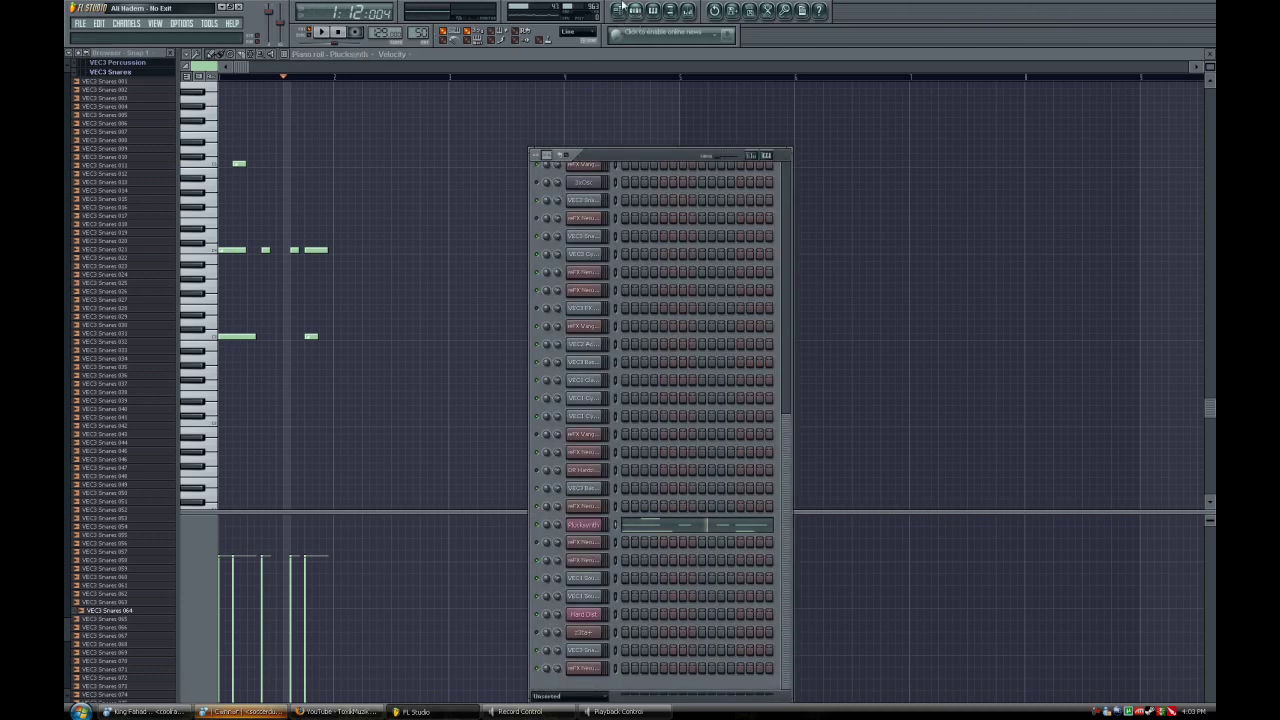
Switch to the example pattern via the playlist and open its Plucksynth piano roll
left_click(619, 9)
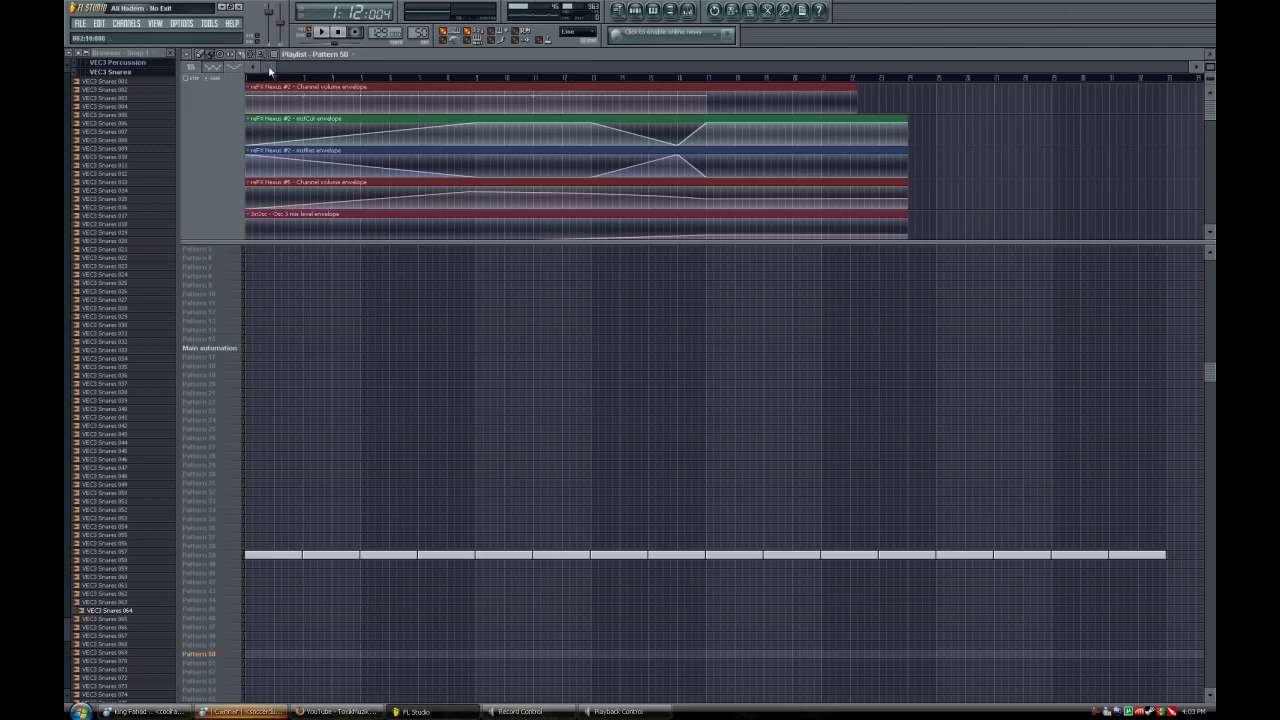
left_click_drag(1212, 385, 1203, 257)
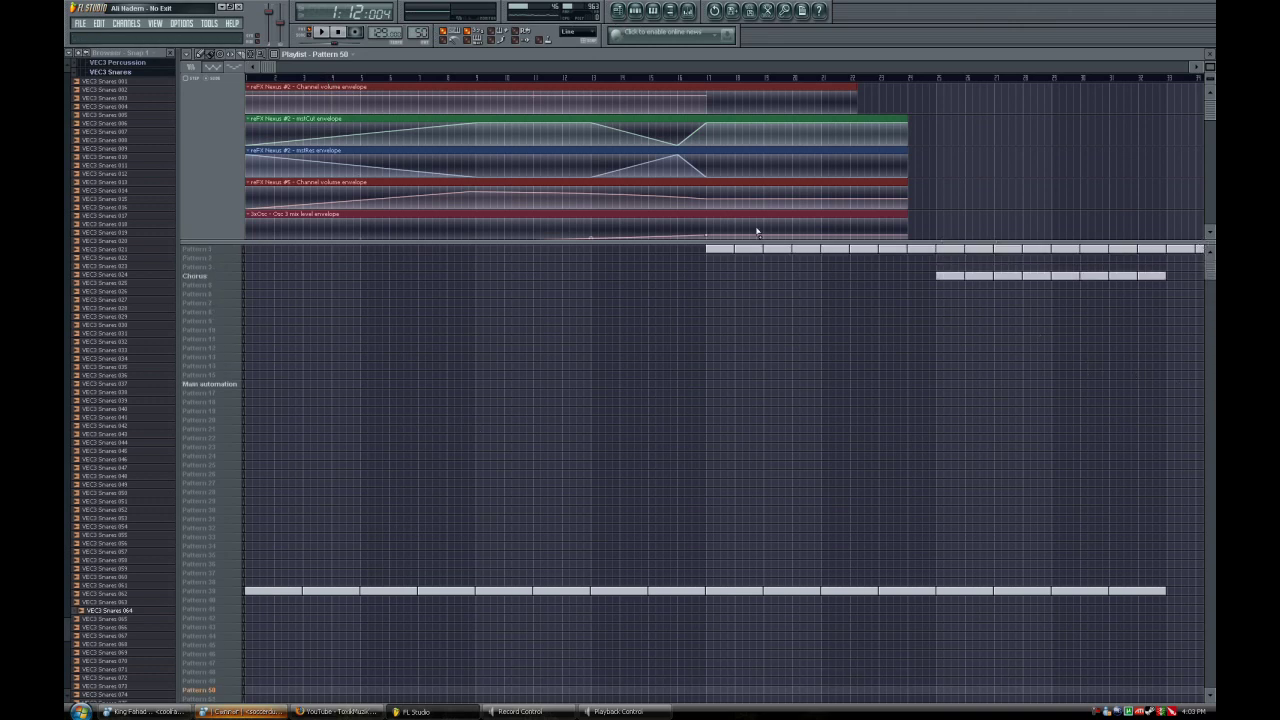
left_click(636, 11)
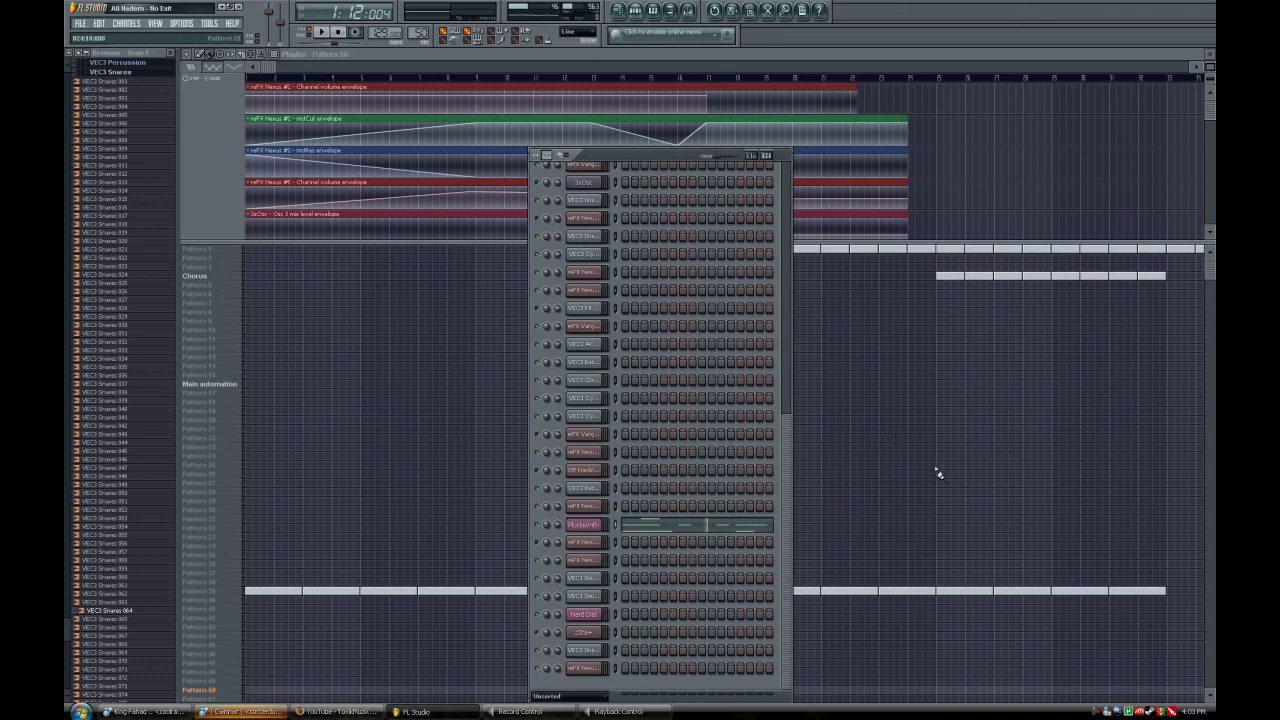
key("F7")
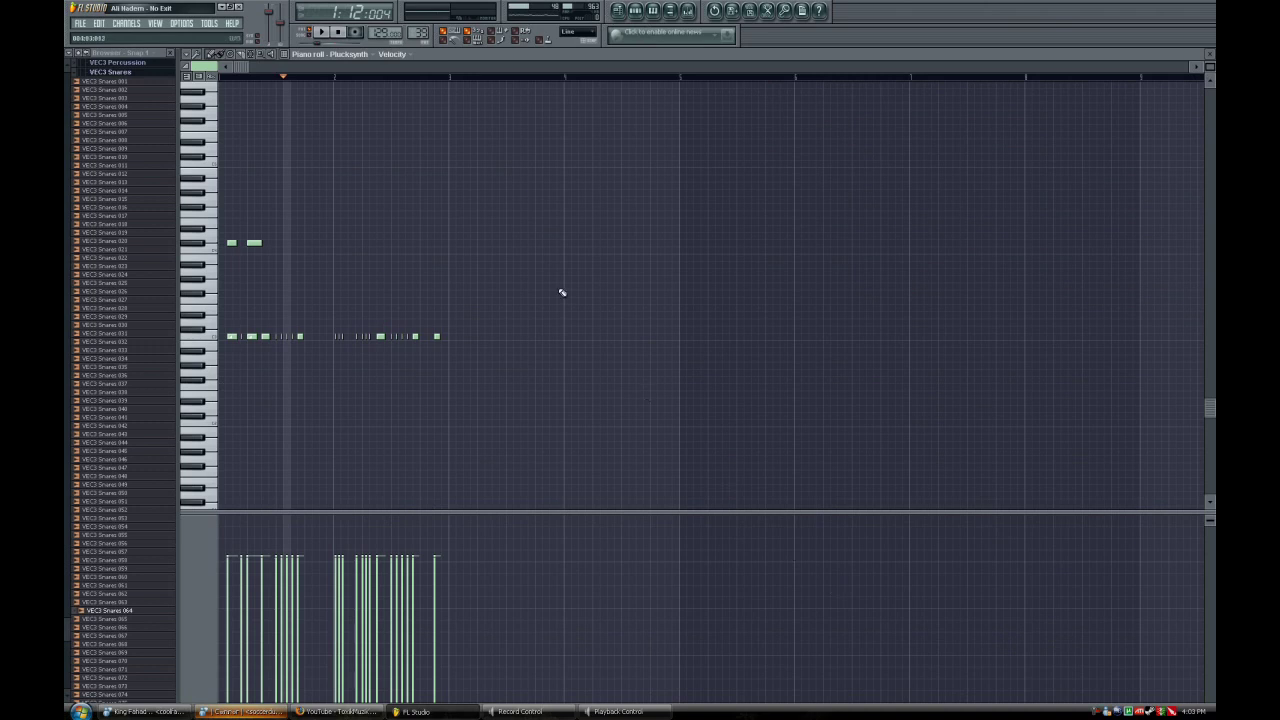
Rewind and play the example Plucksynth melody, then pause and return to the playlist
left_click(338, 32)
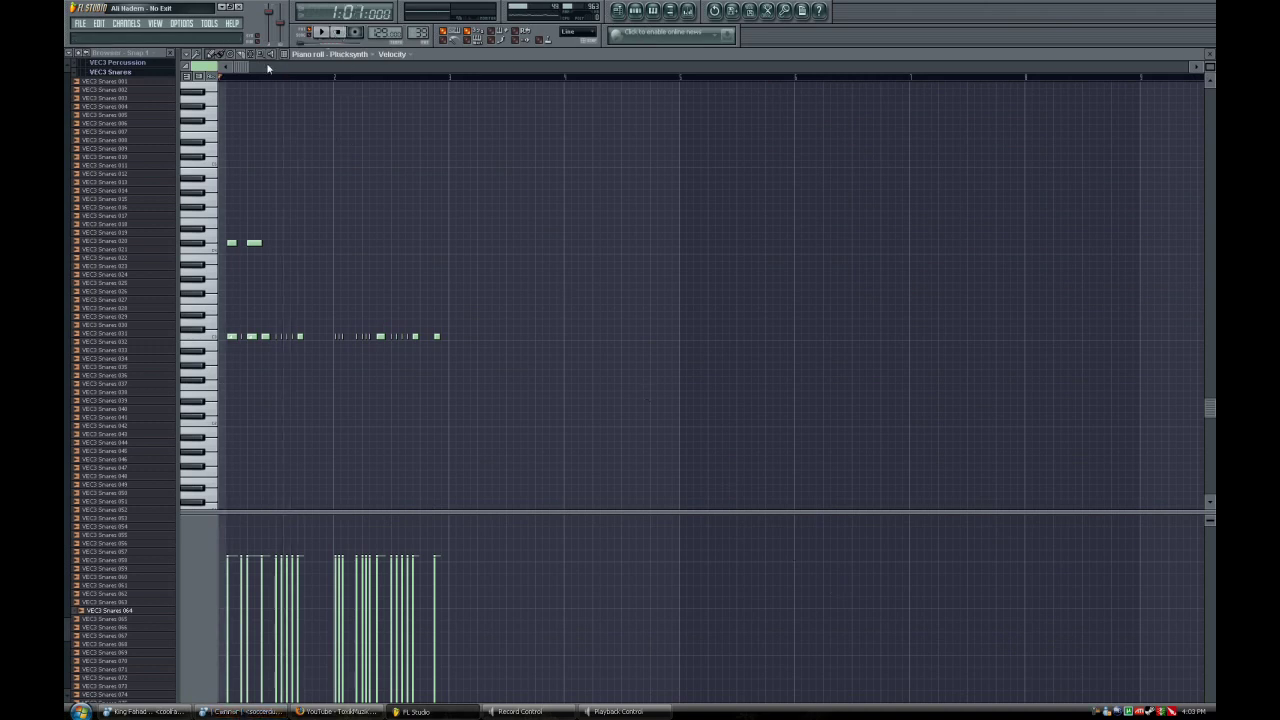
left_click(324, 33)
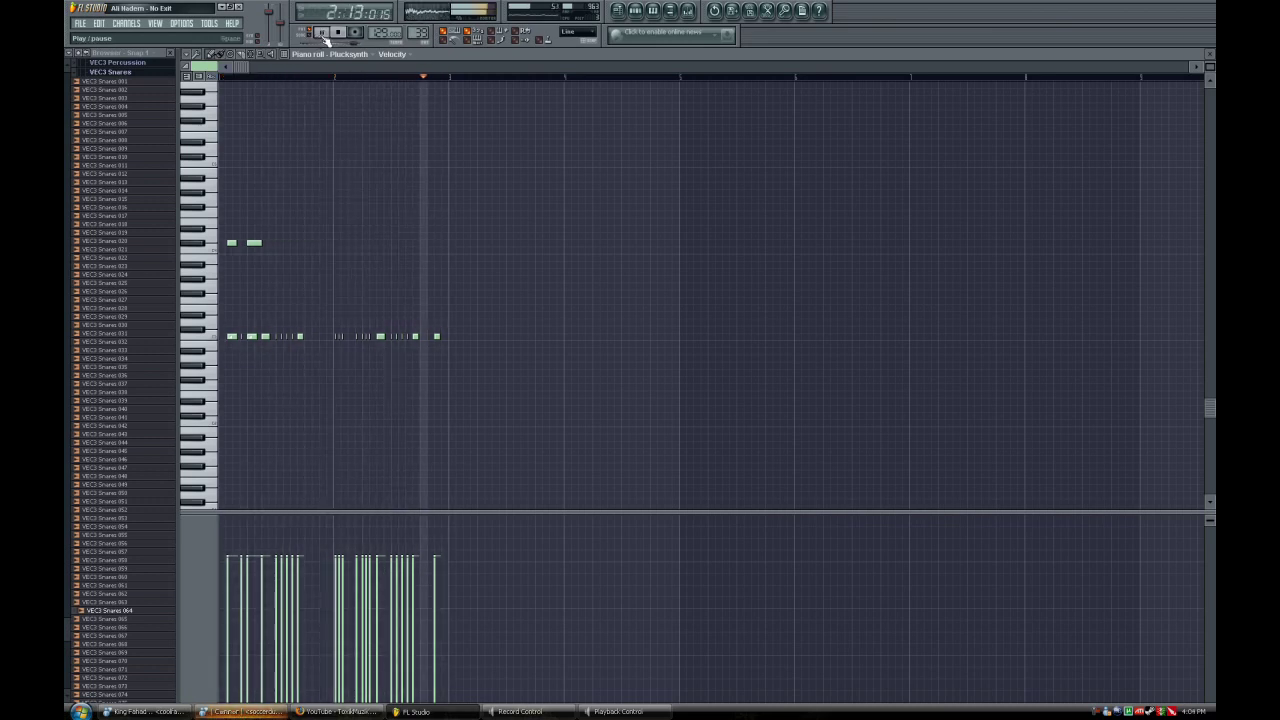
left_click(319, 33)
key("F5")
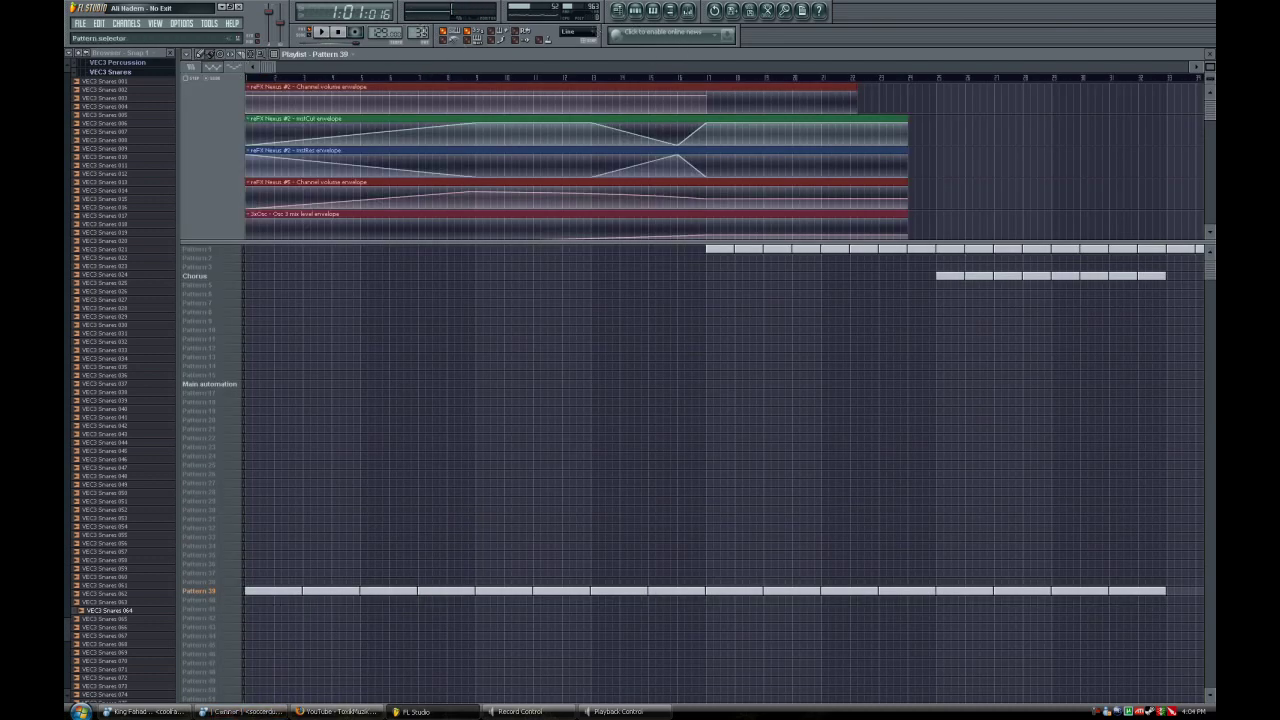
Play the arrangement briefly from a chosen ruler position, pause, then reopen the Pattern 39 clip's notes
scroll(509, 110, "right", 3)
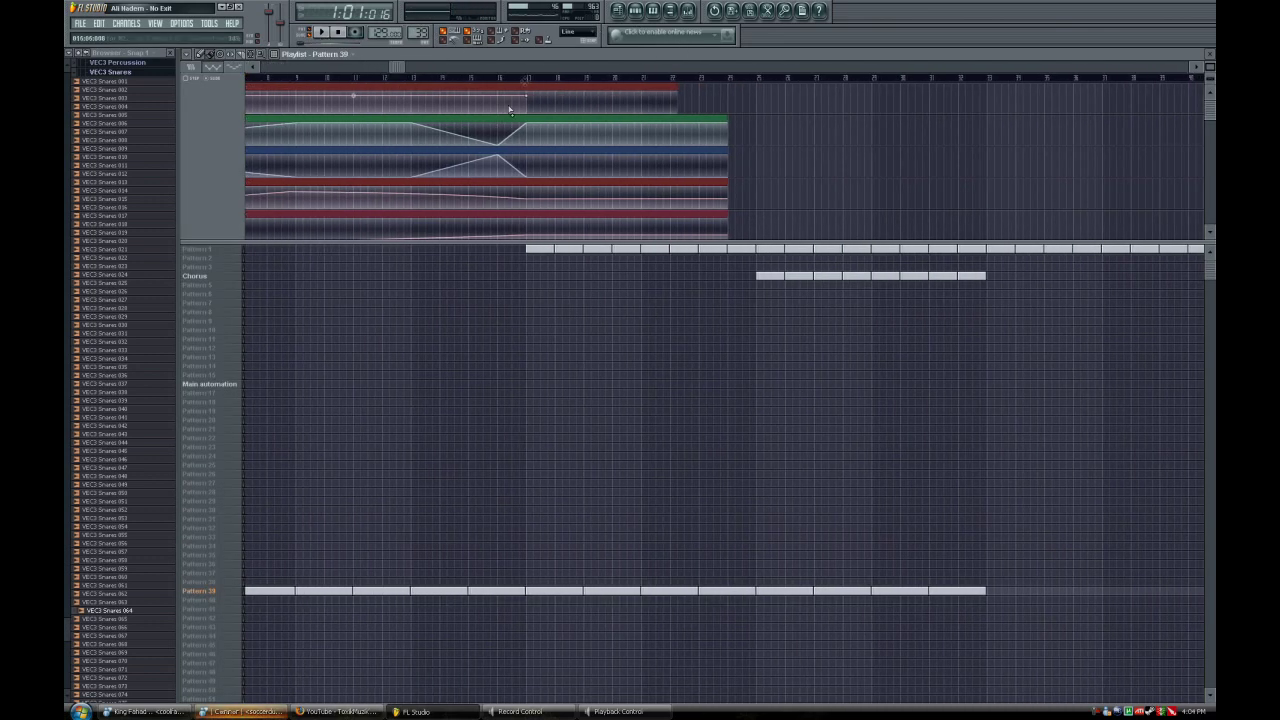
left_click(529, 81)
left_click(321, 33)
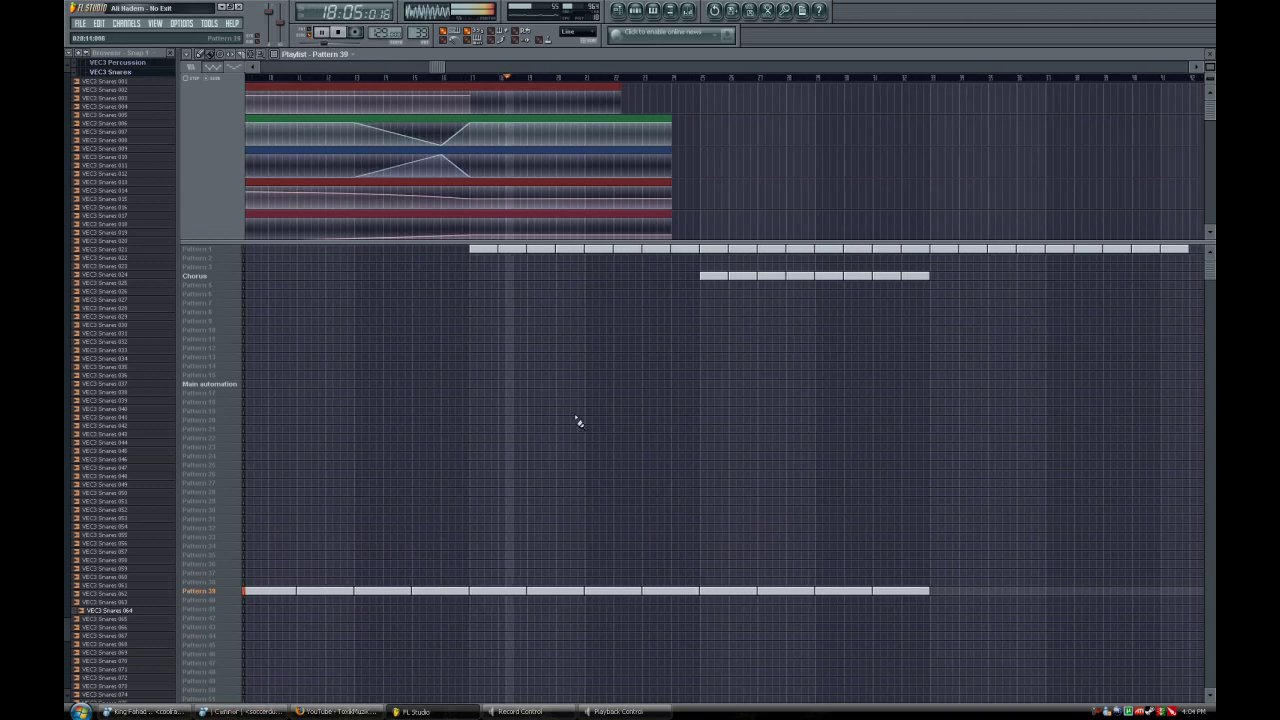
left_click(321, 33)
left_click_drag(422, 68, 372, 70)
double_click(626, 594)
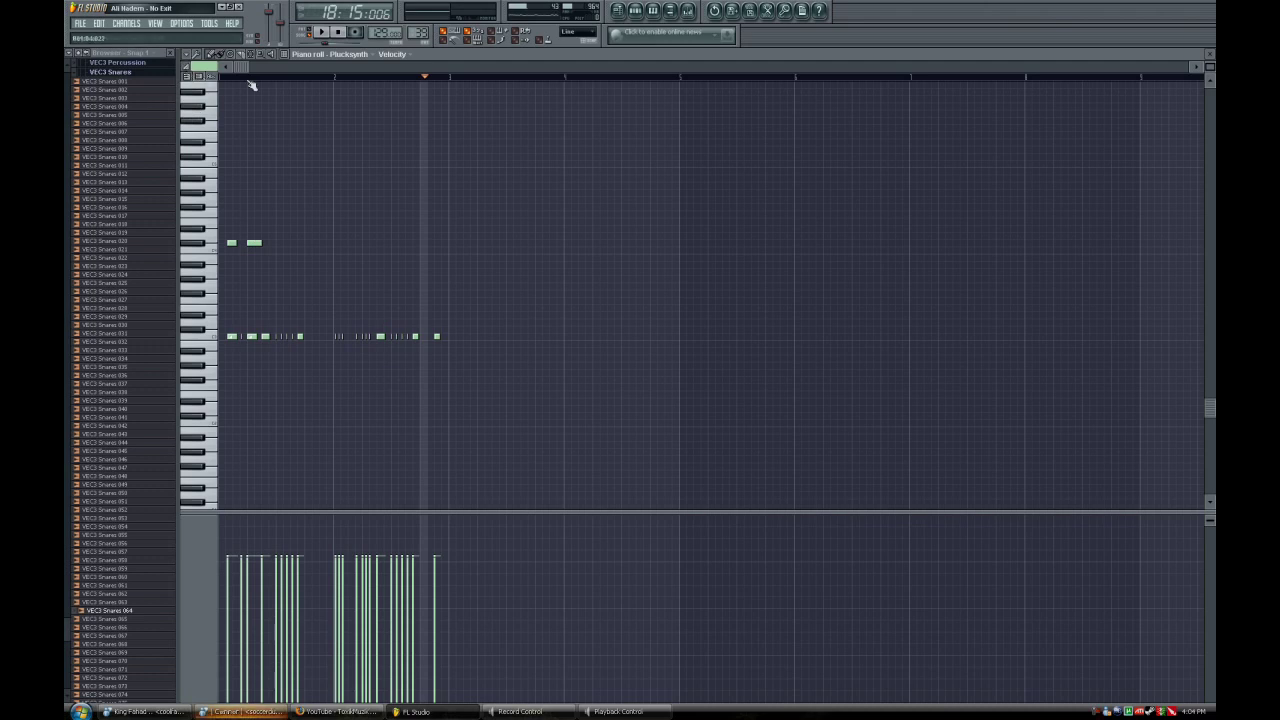
Stop playback, switch from the piano roll to the Playlist, and set the song position to bar 17
left_click(340, 33)
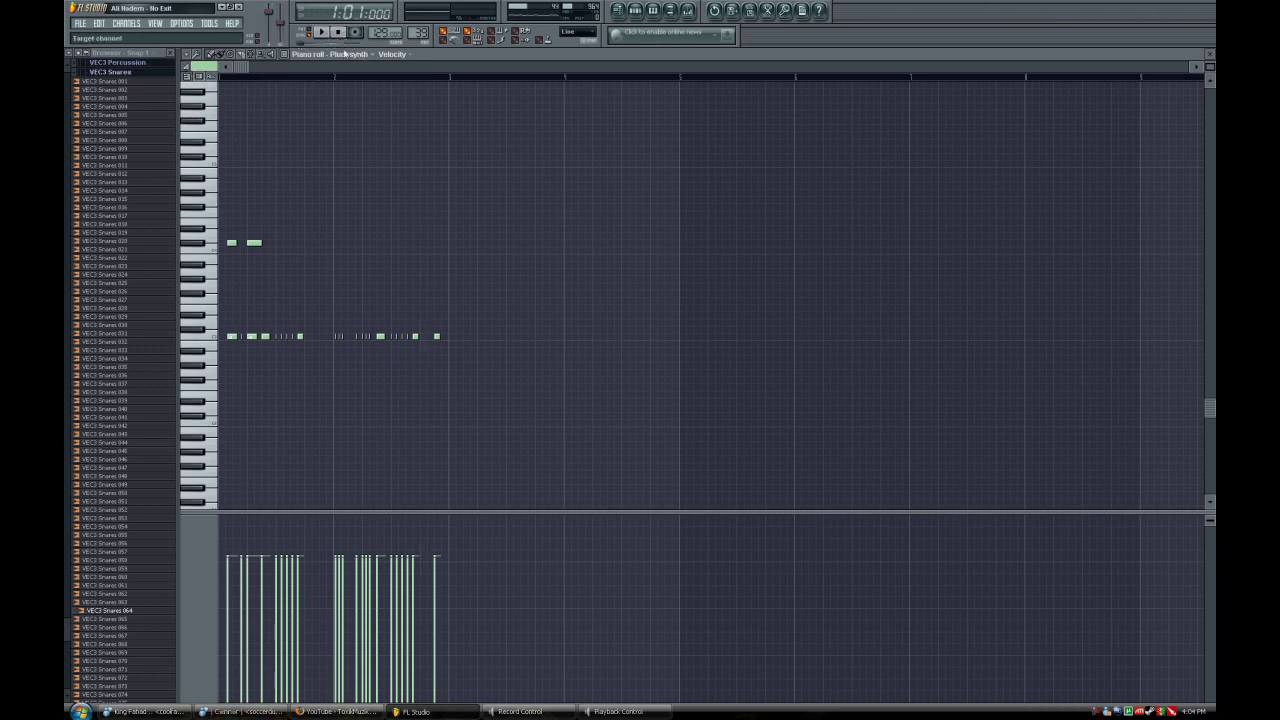
left_click(617, 10)
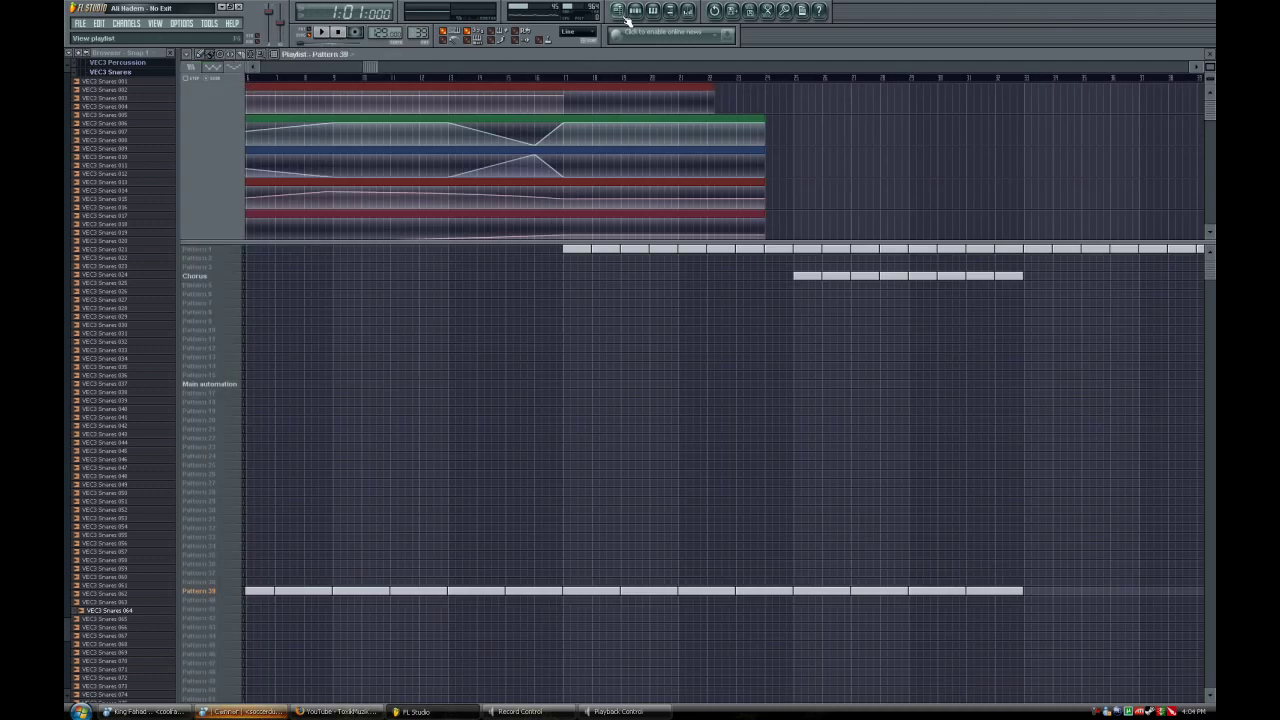
left_click(564, 79)
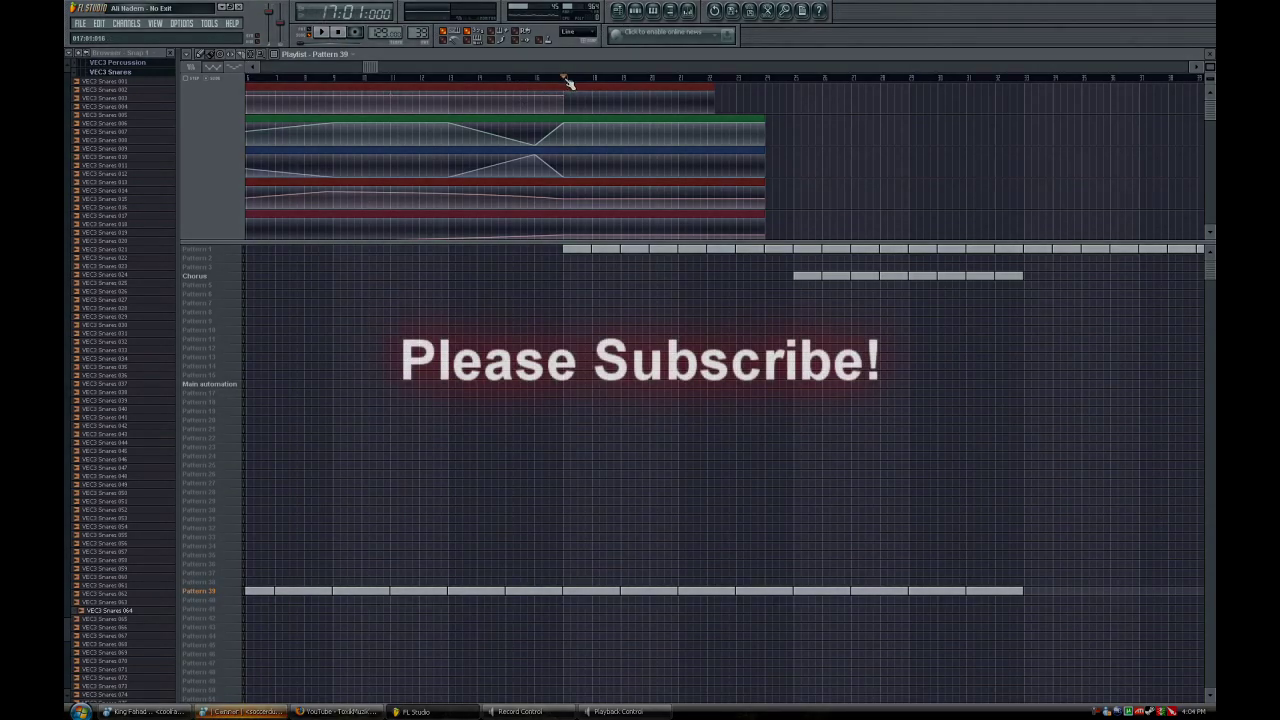